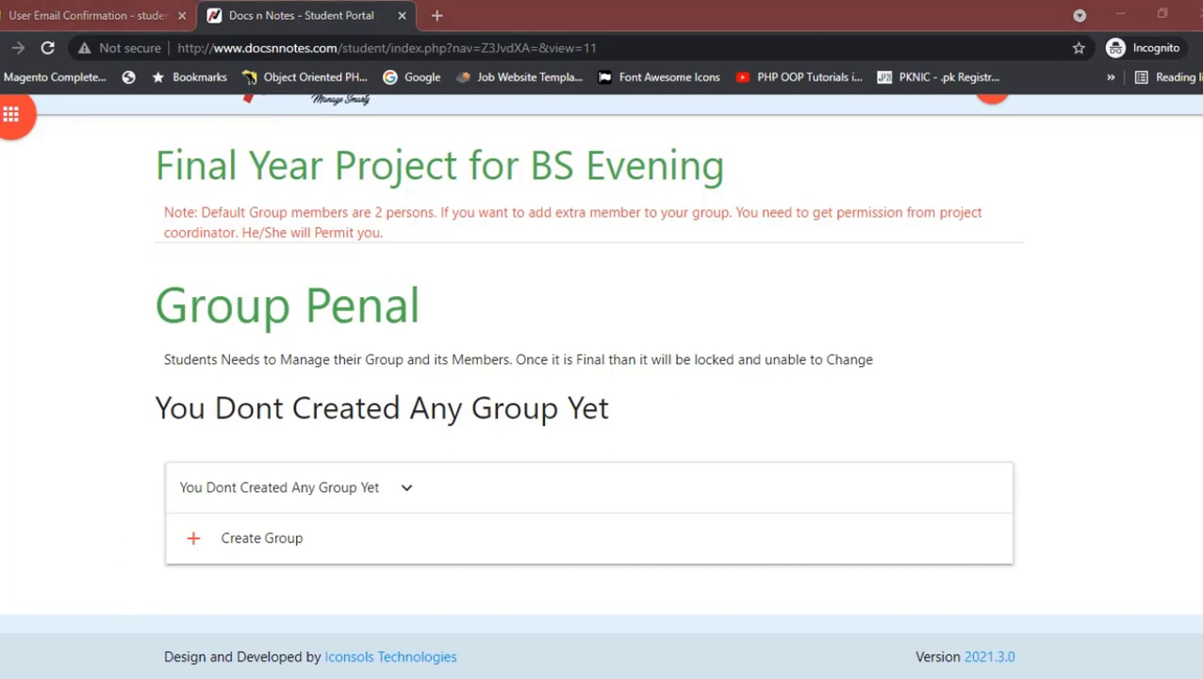
Step: Open the project details of Final Year Project for BS Evening in the student portal and review the project and user information
click(110, 621)
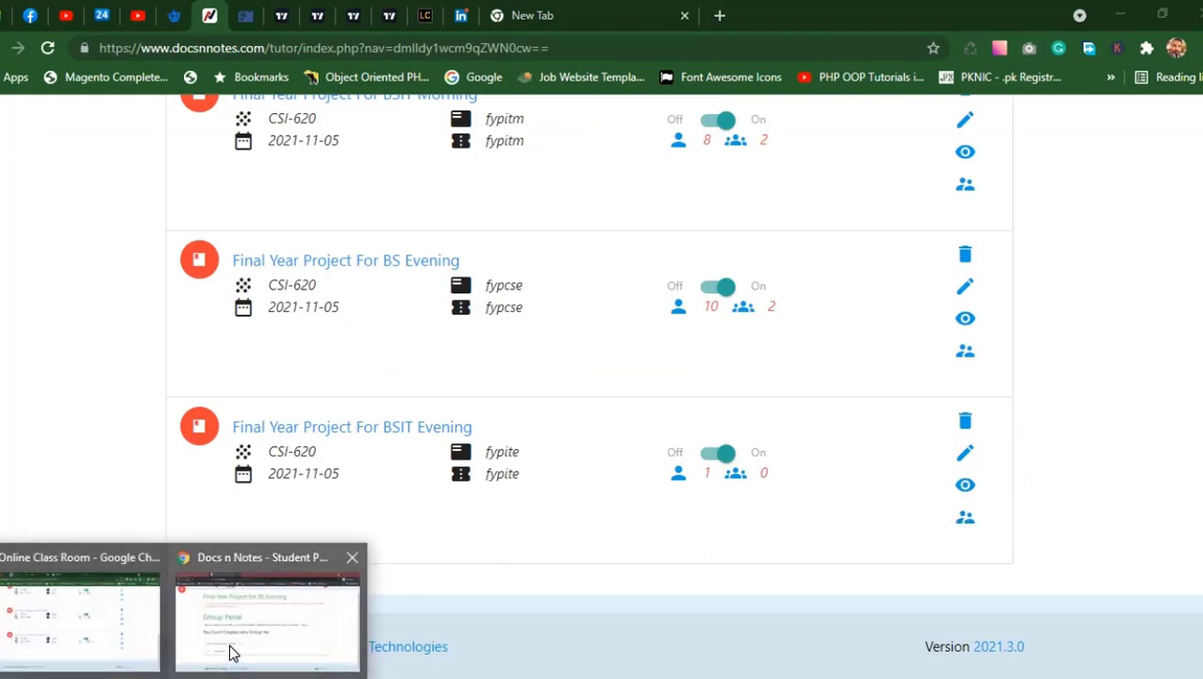
click(233, 652)
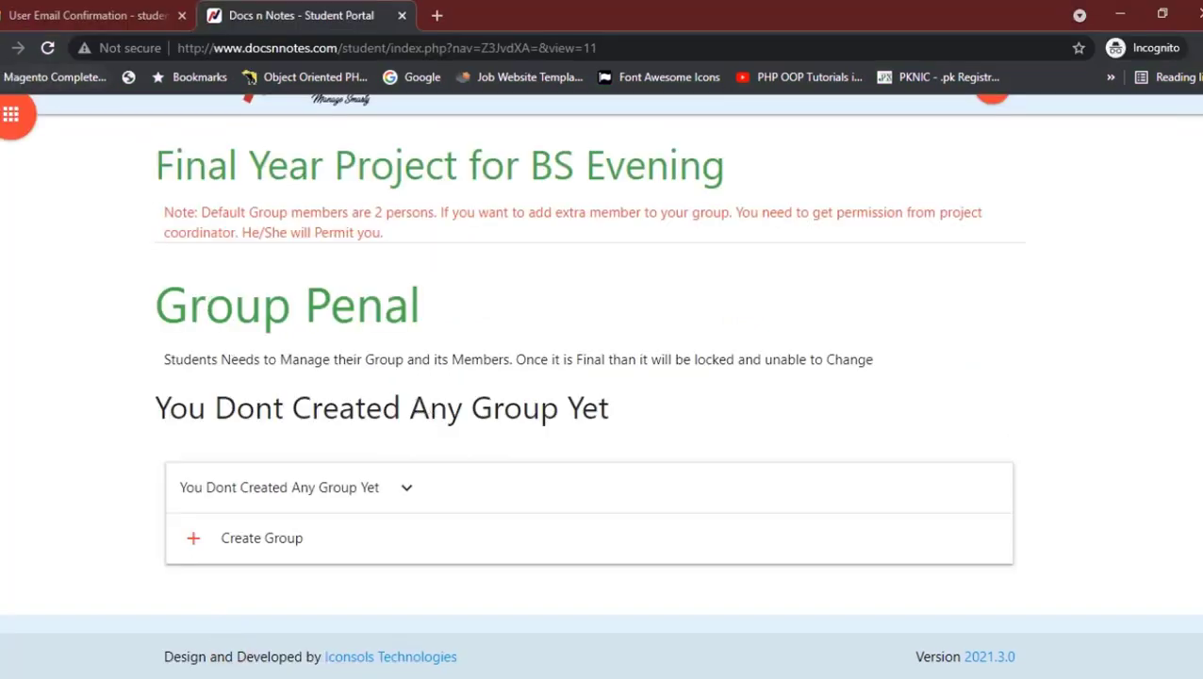
key(alt+Left)
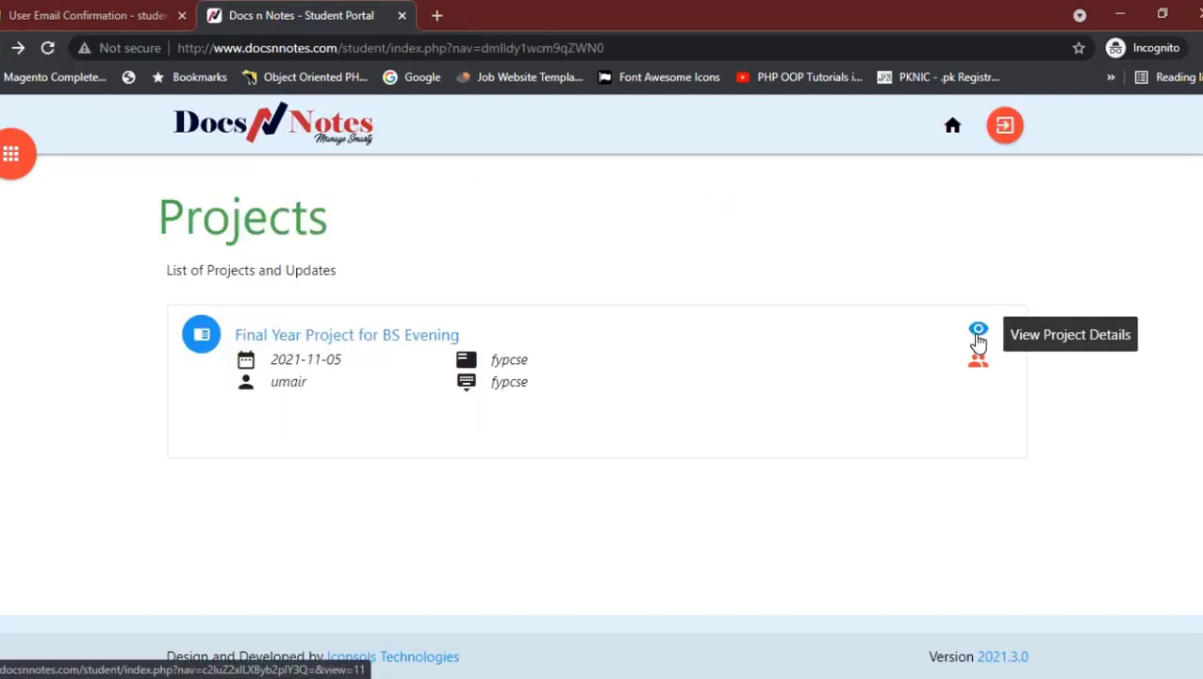
click(978, 330)
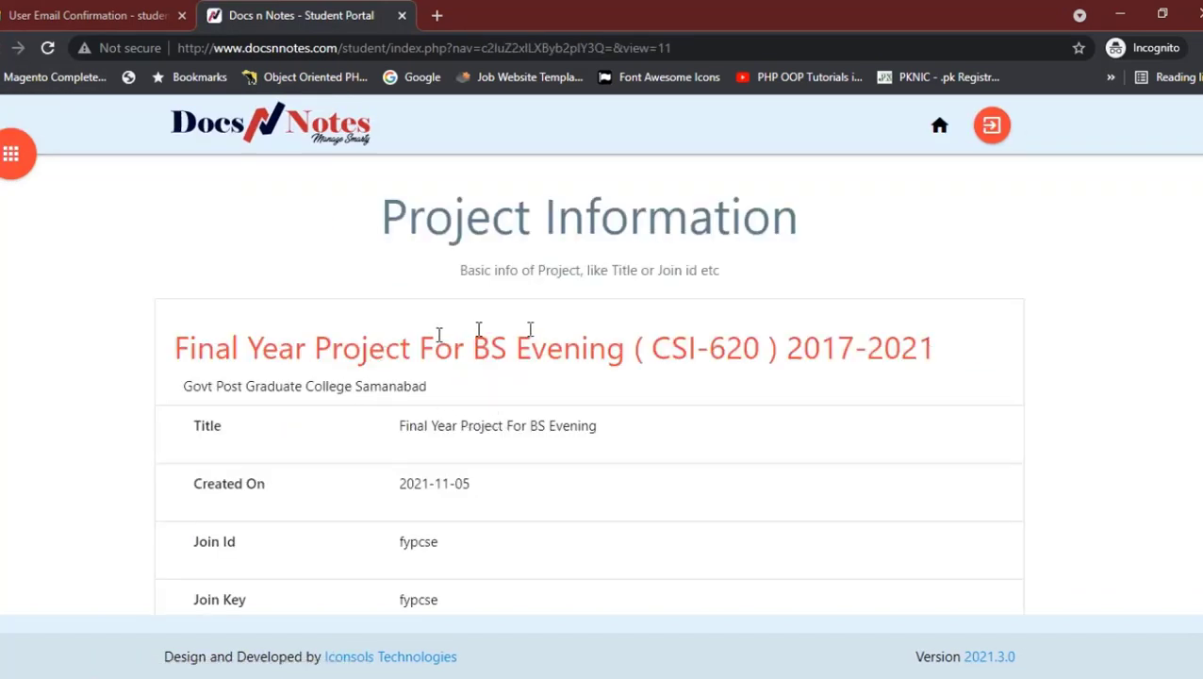
scroll(519, 435, down, 3)
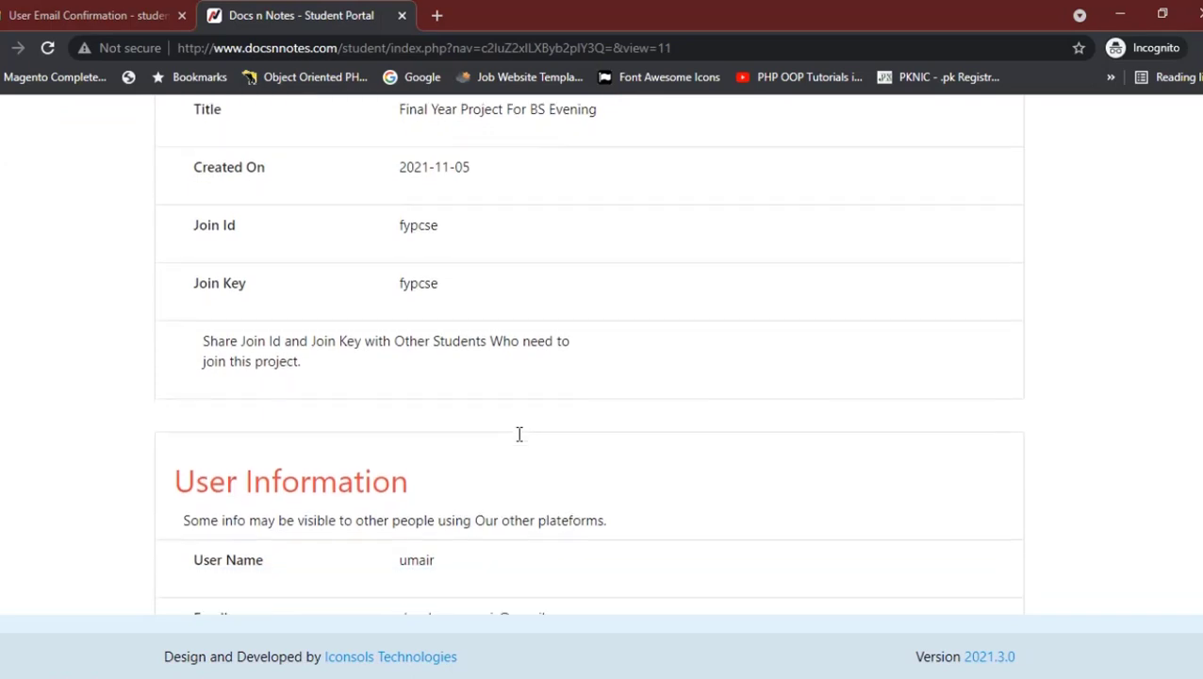
scroll(518, 434, down, 2)
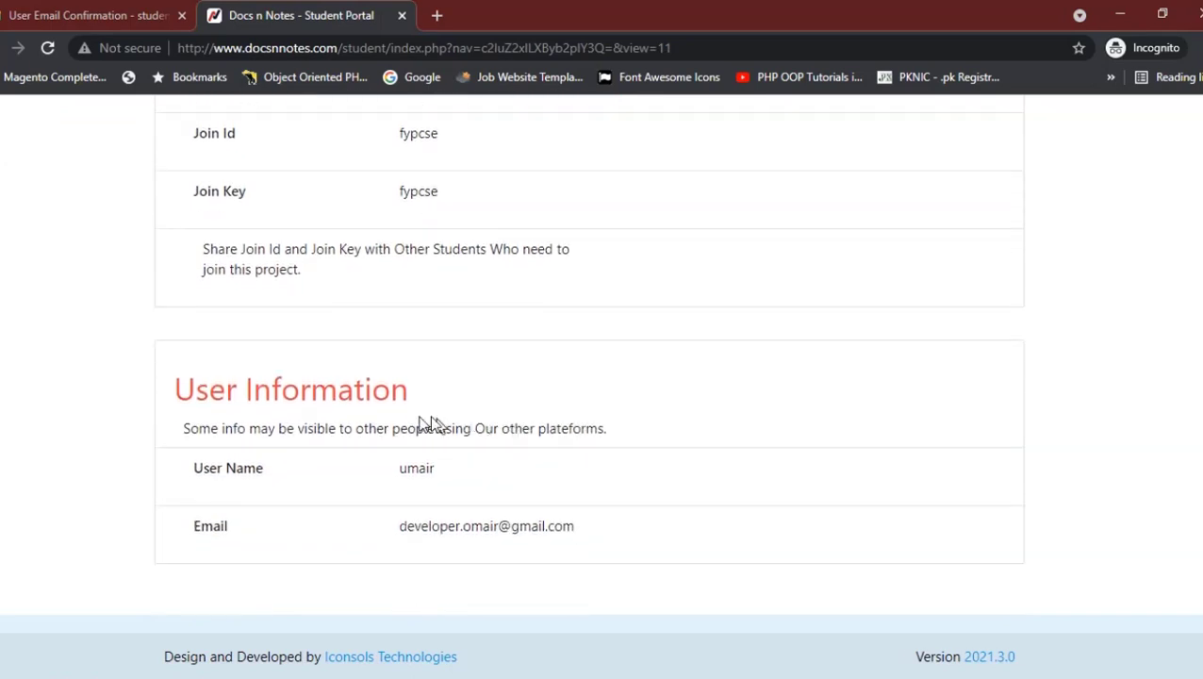
scroll(437, 363, up, 5)
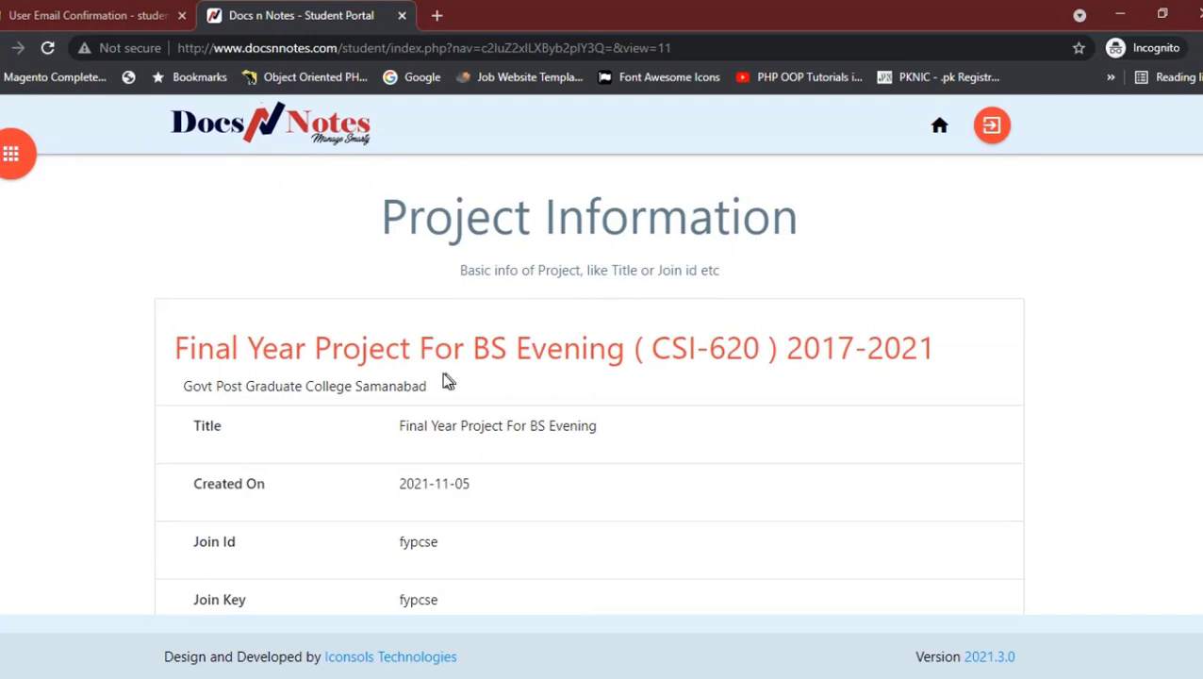
scroll(446, 416, down, 3)
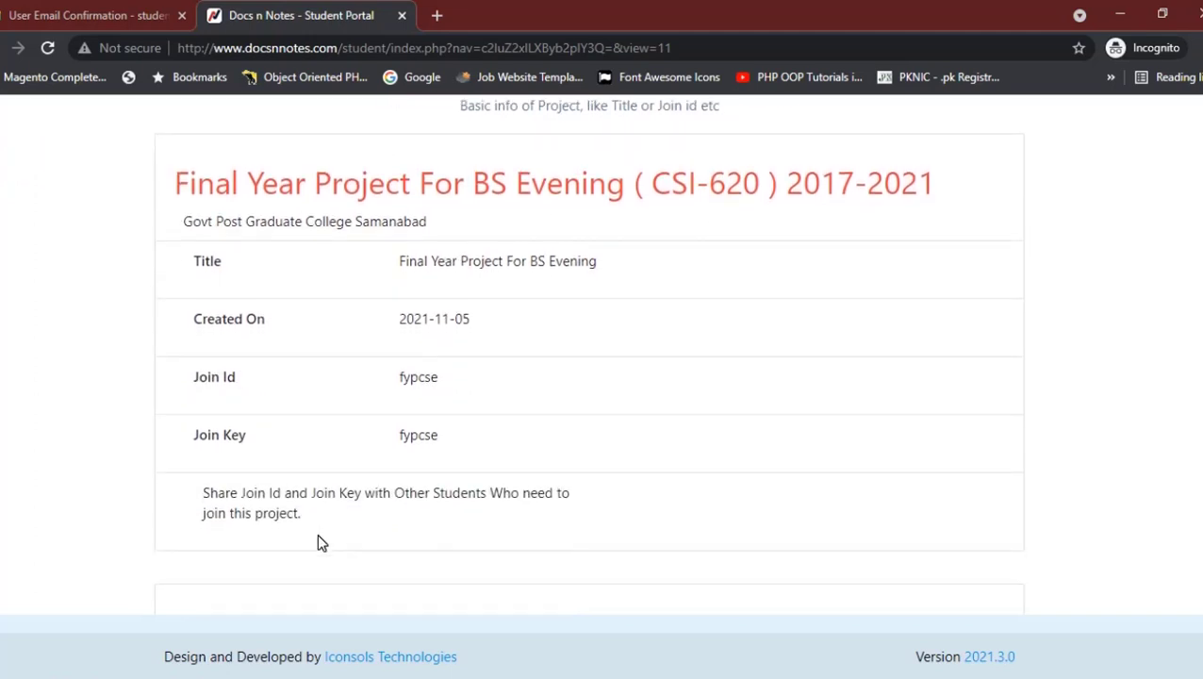
scroll(317, 537, down, 3)
scroll(317, 538, up, 5)
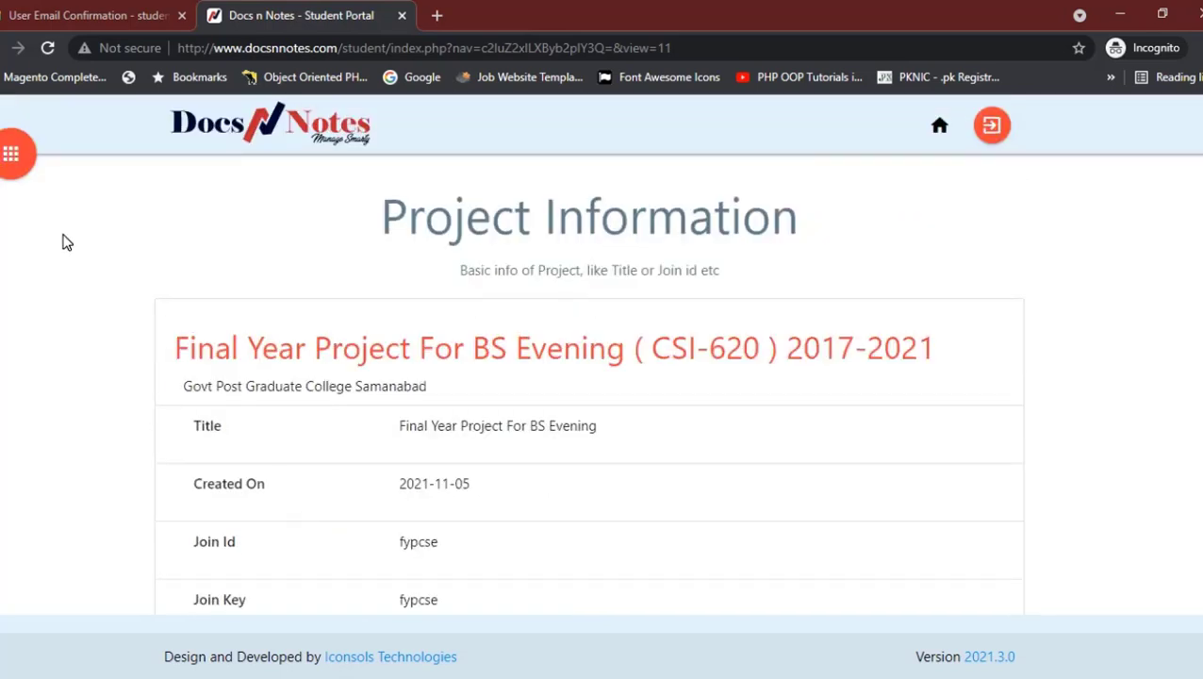
Step: Return to the project list, open the group page of Final Year Project for BS Evening and read the group size note
click(13, 48)
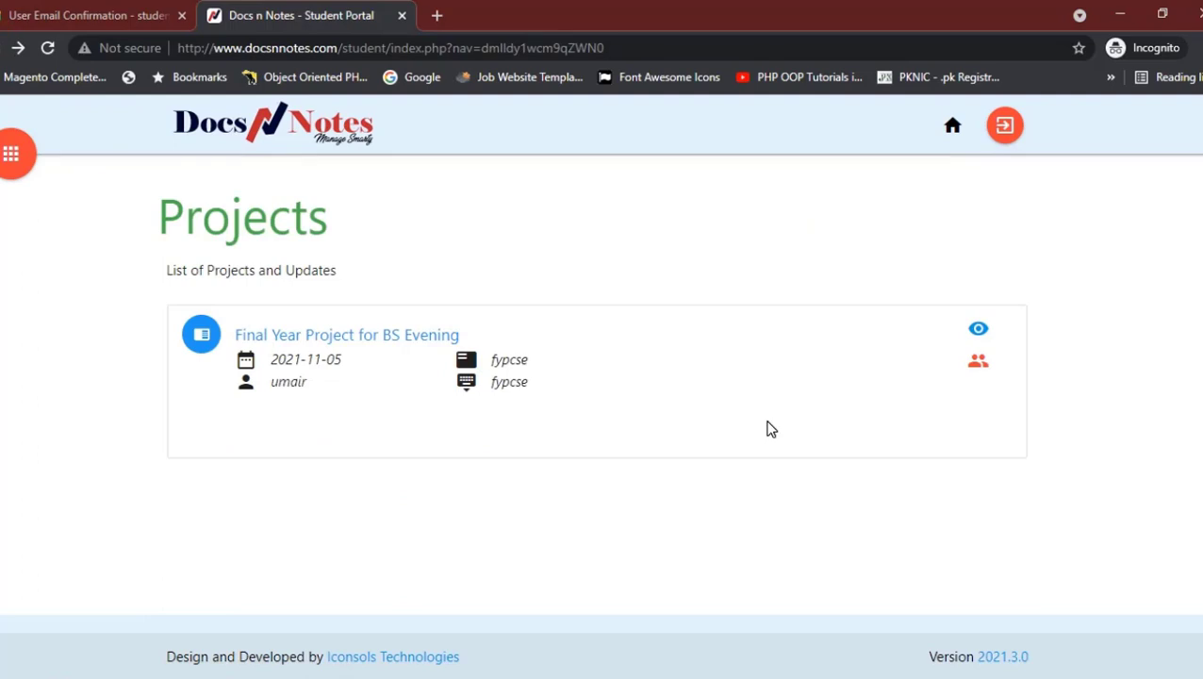
click(979, 365)
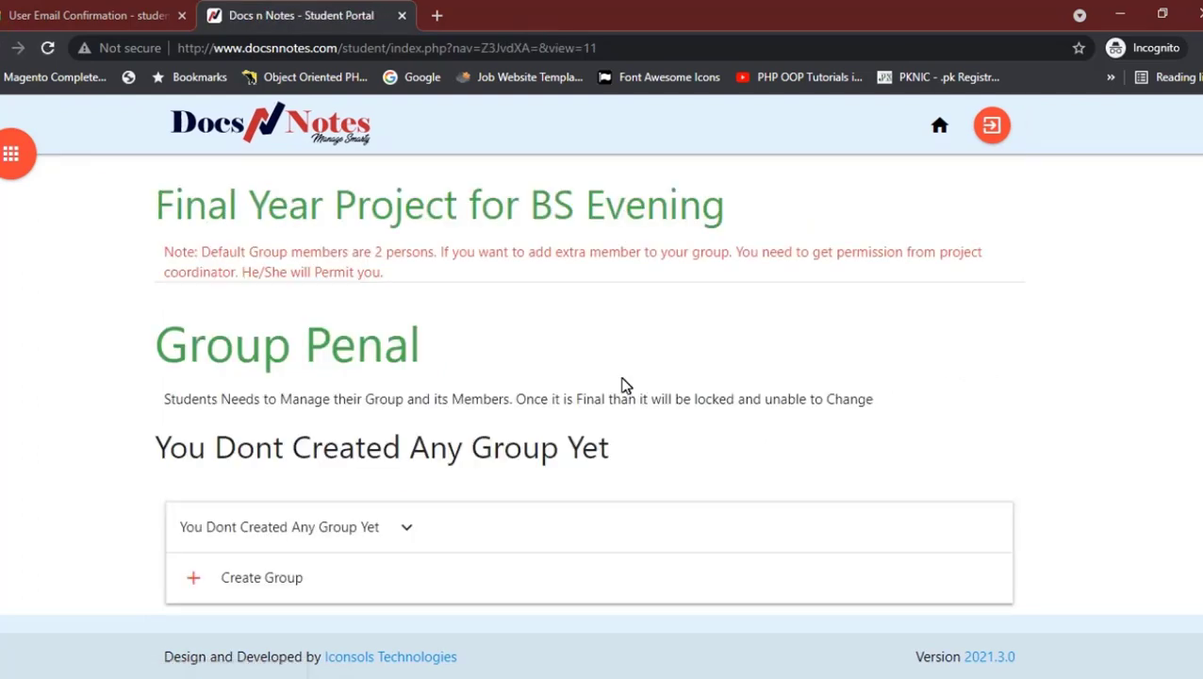
drag(164, 252, 407, 283)
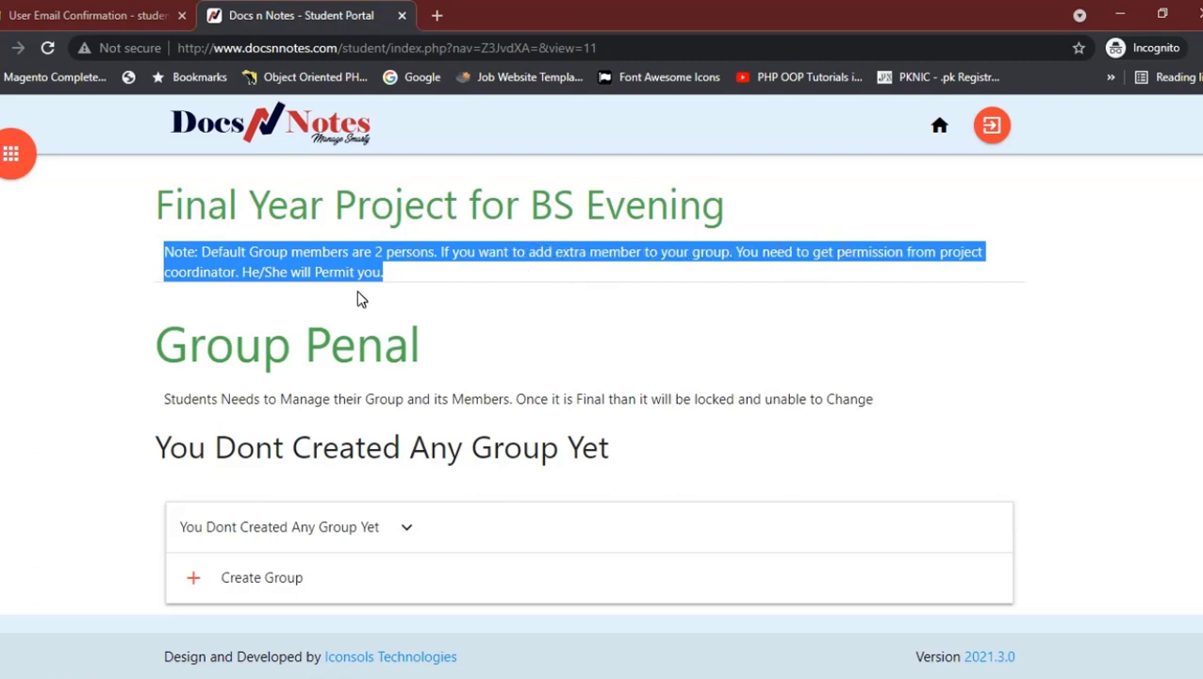
scroll(359, 299, down, 1)
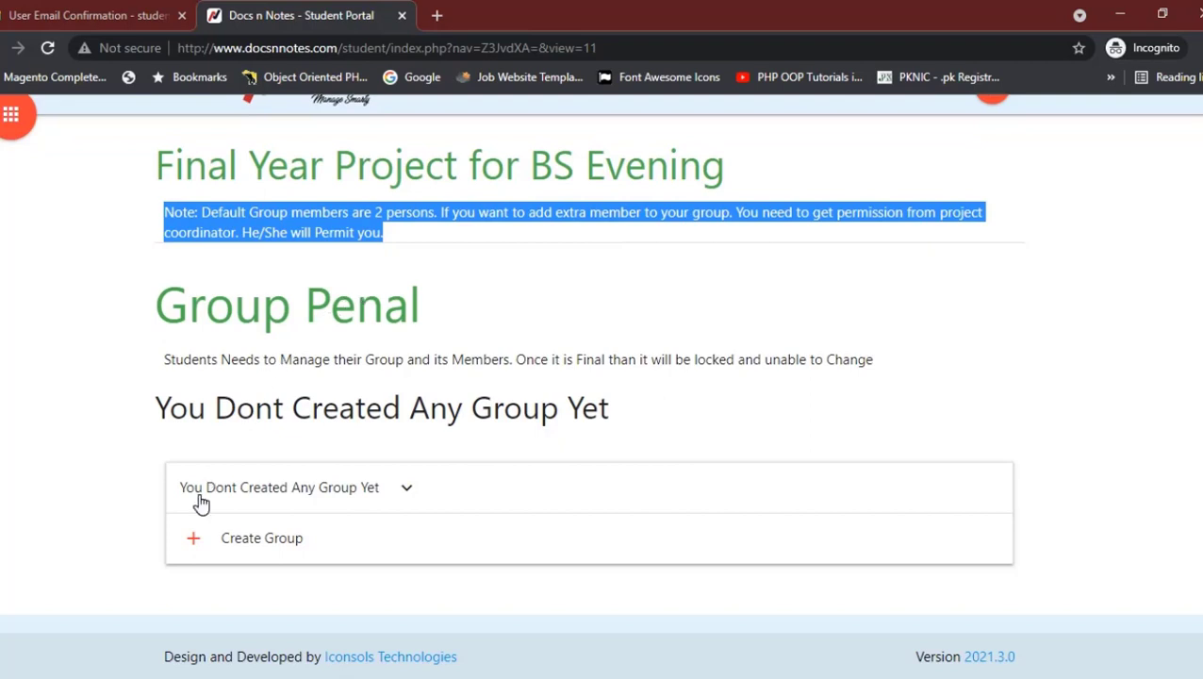
Step: Check the project list in the tutor portal window and return to the student portal's group page
mouse_move(179, 678)
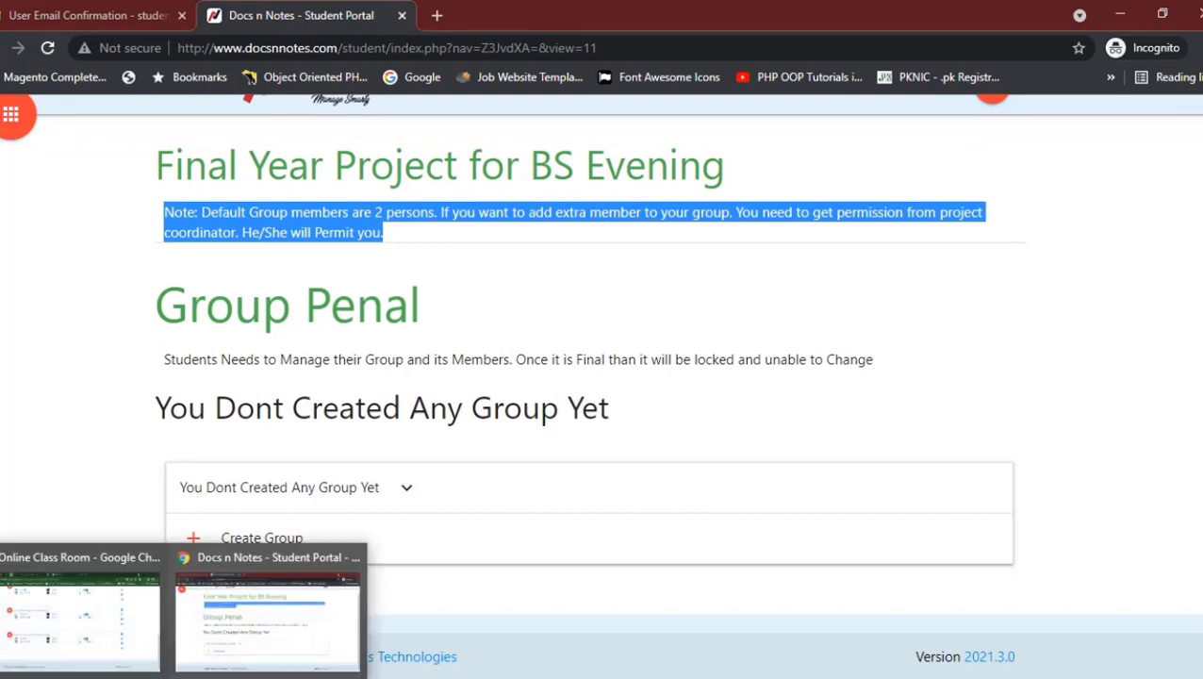
click(98, 643)
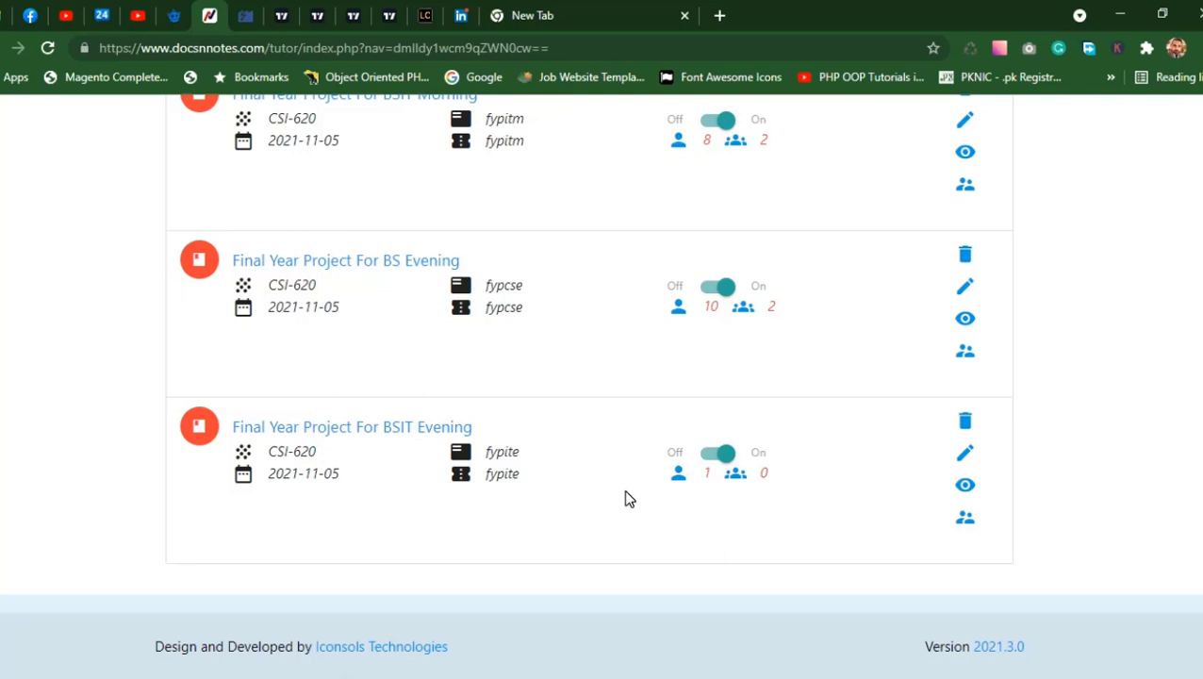
mouse_move(175, 674)
click(273, 644)
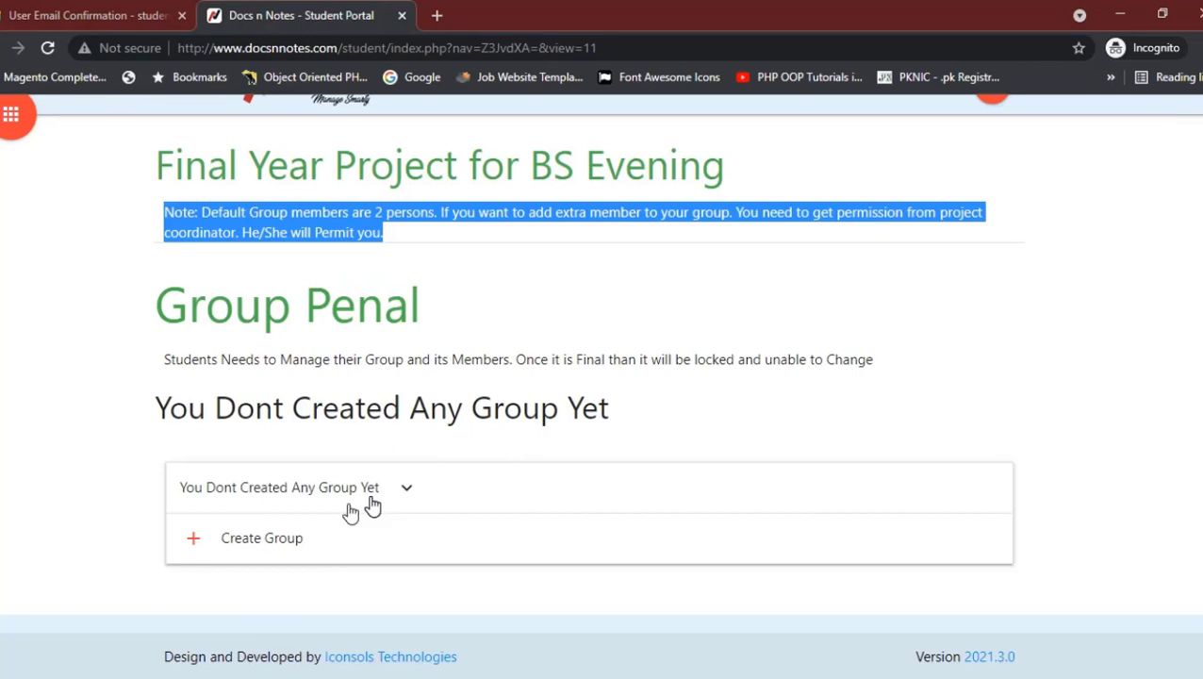
Step: Create a project group with the degree BSCS and the section Evening
click(195, 543)
scroll(200, 548, down, 3)
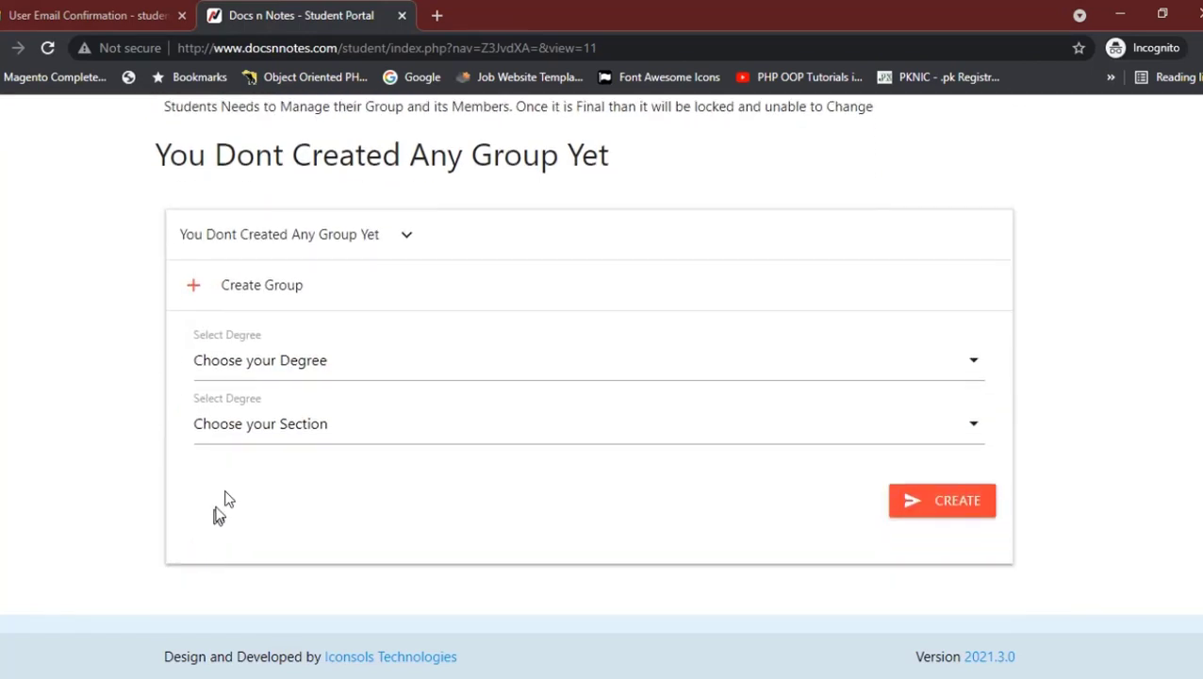
click(372, 377)
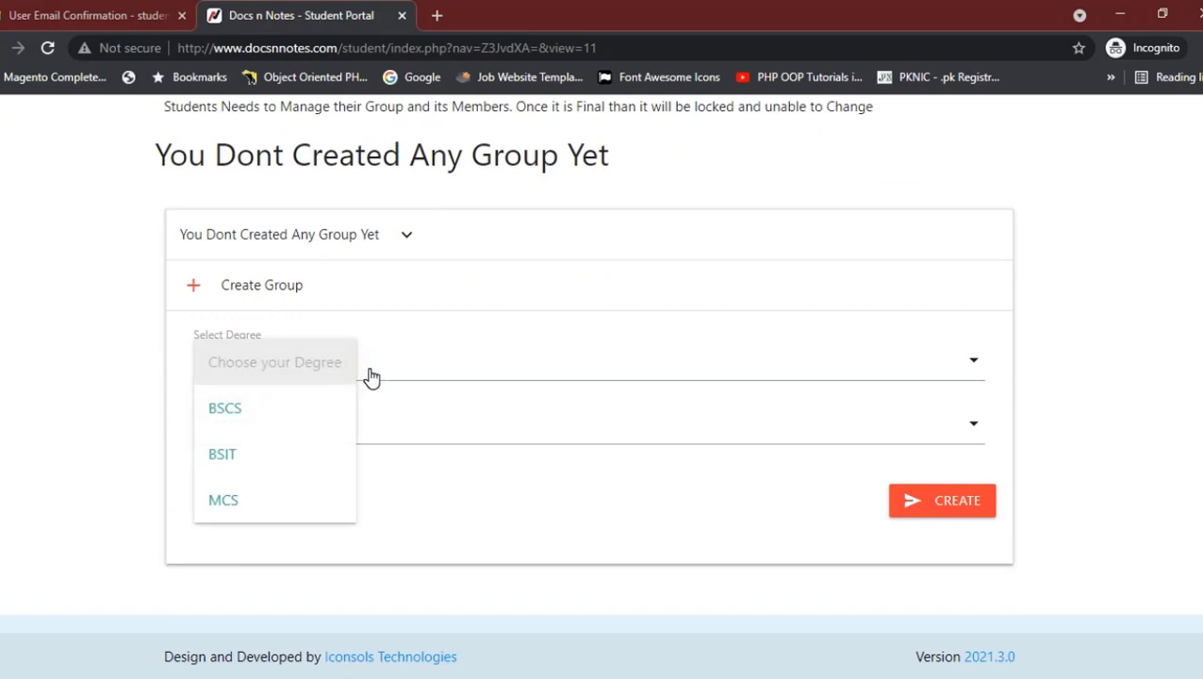
click(314, 410)
click(281, 427)
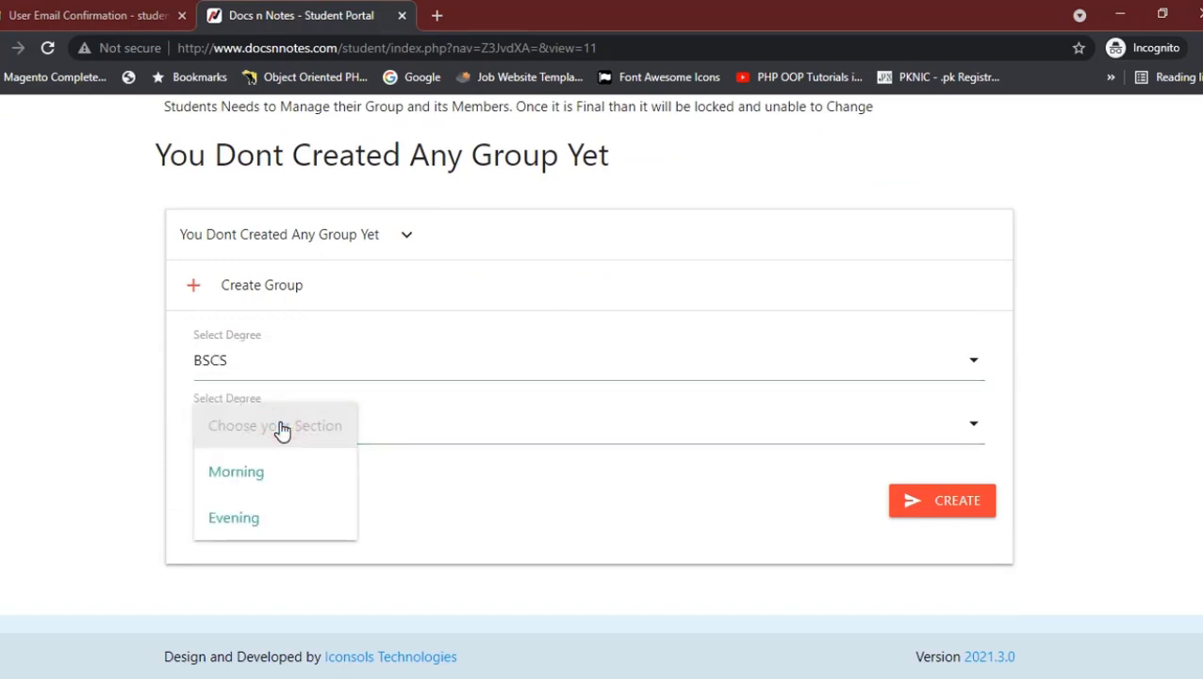
click(263, 475)
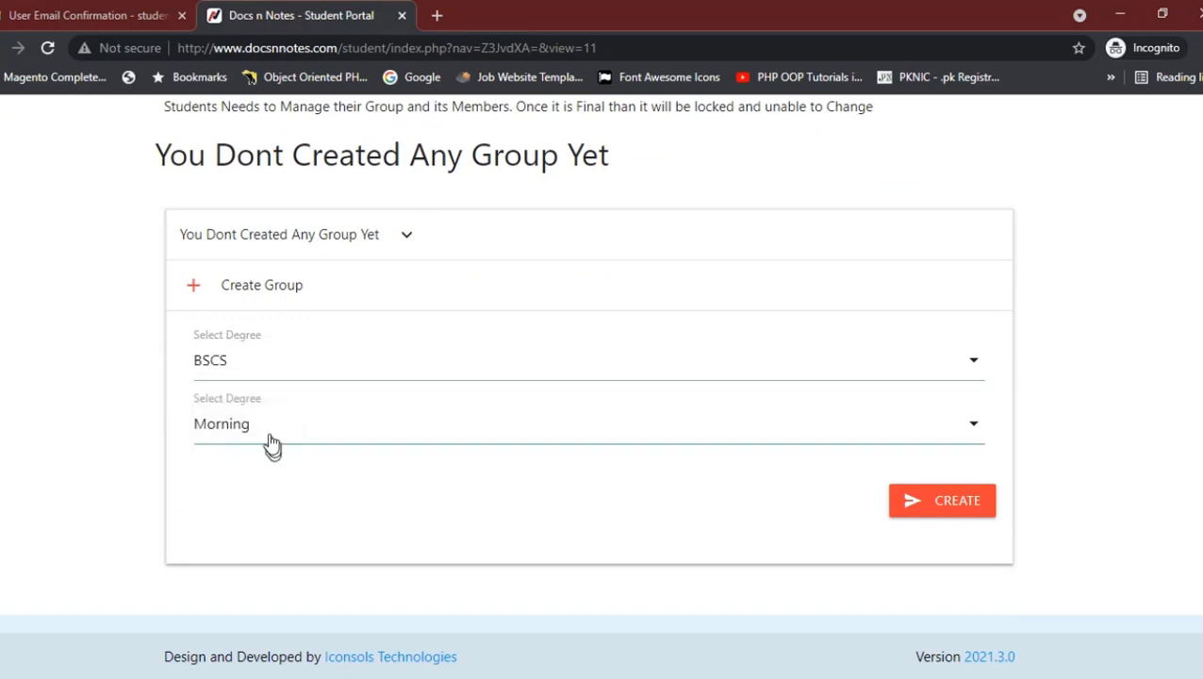
click(266, 428)
click(263, 520)
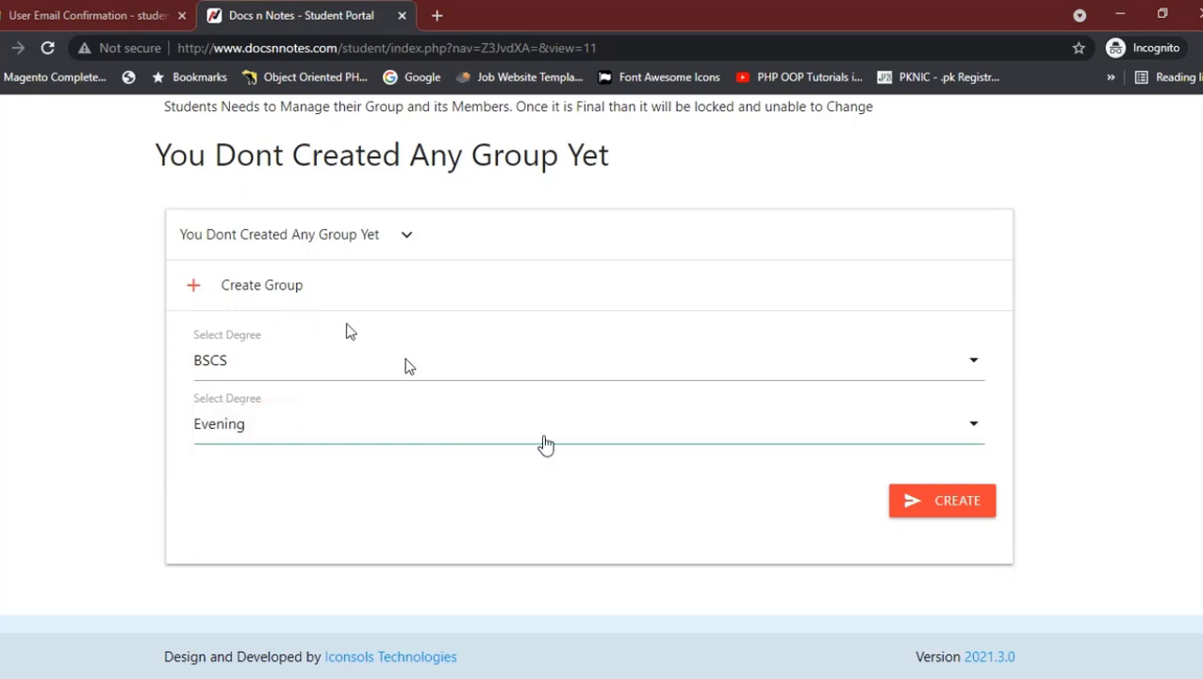
click(917, 505)
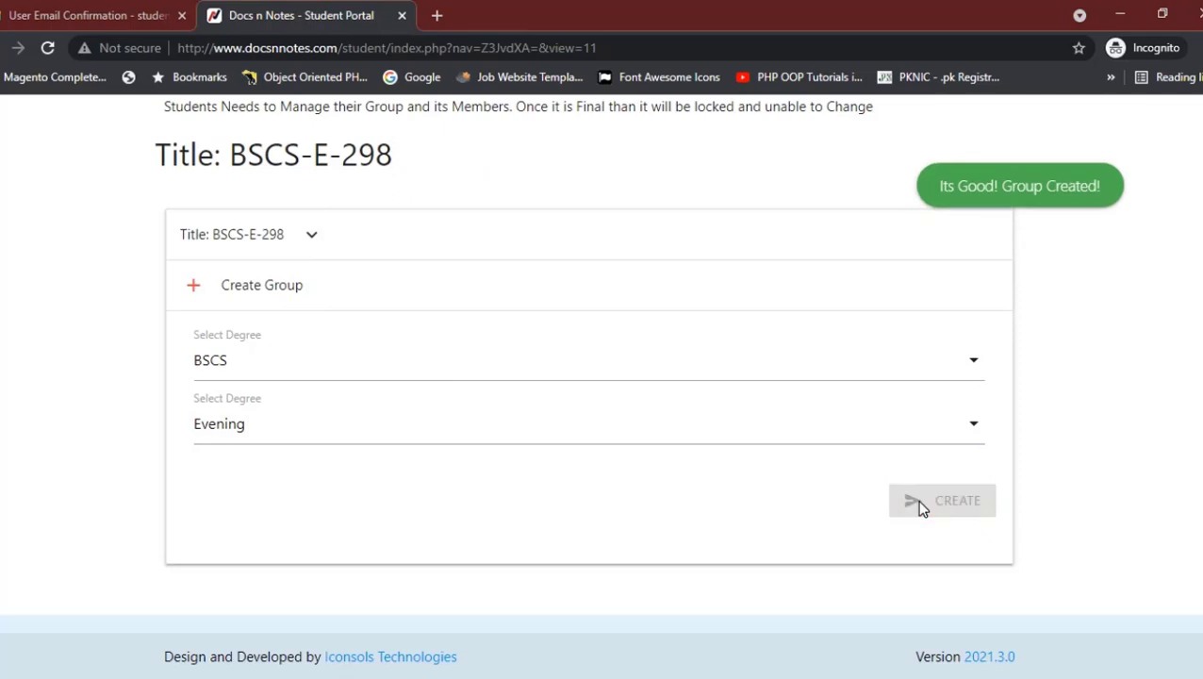
scroll(467, 535, down, 1)
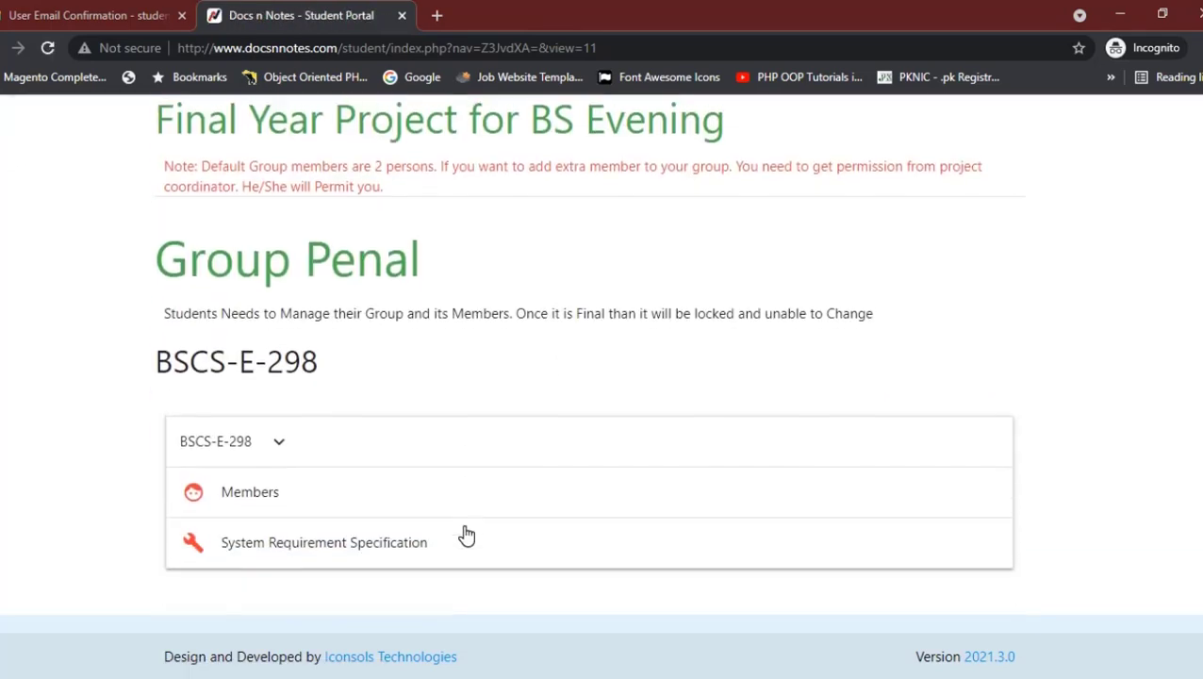
Step: Expand the new group's Members section and activate the email field for adding a member
drag(157, 359, 319, 364)
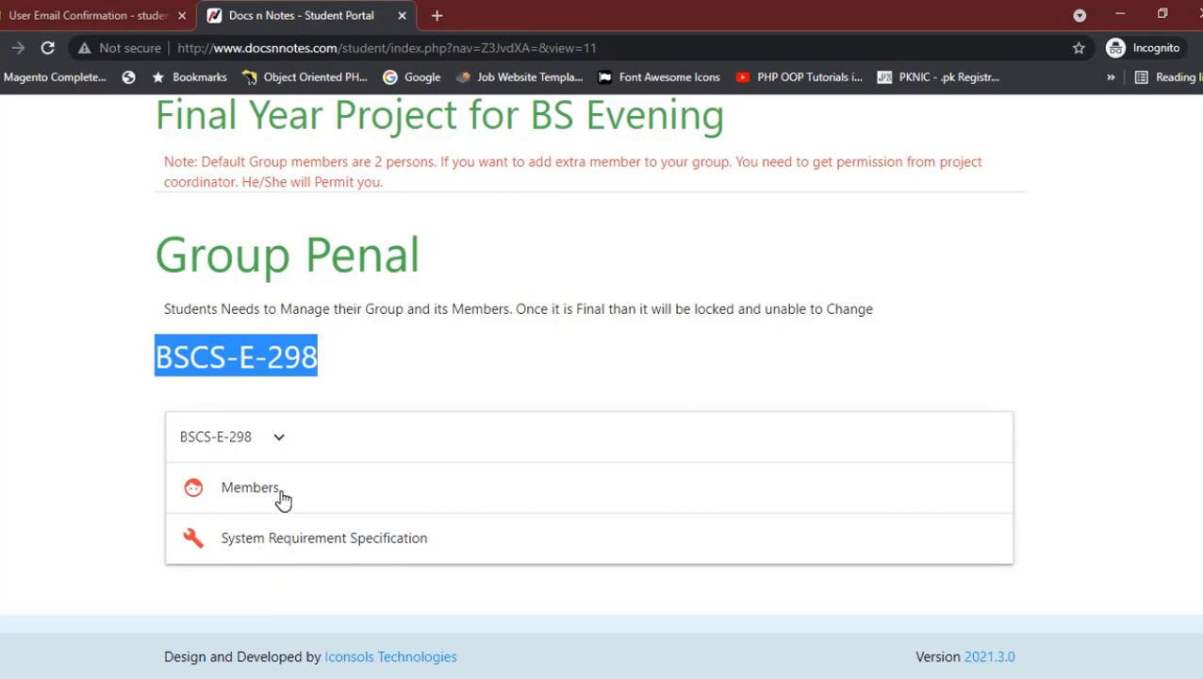
click(250, 487)
scroll(283, 500, down, 5)
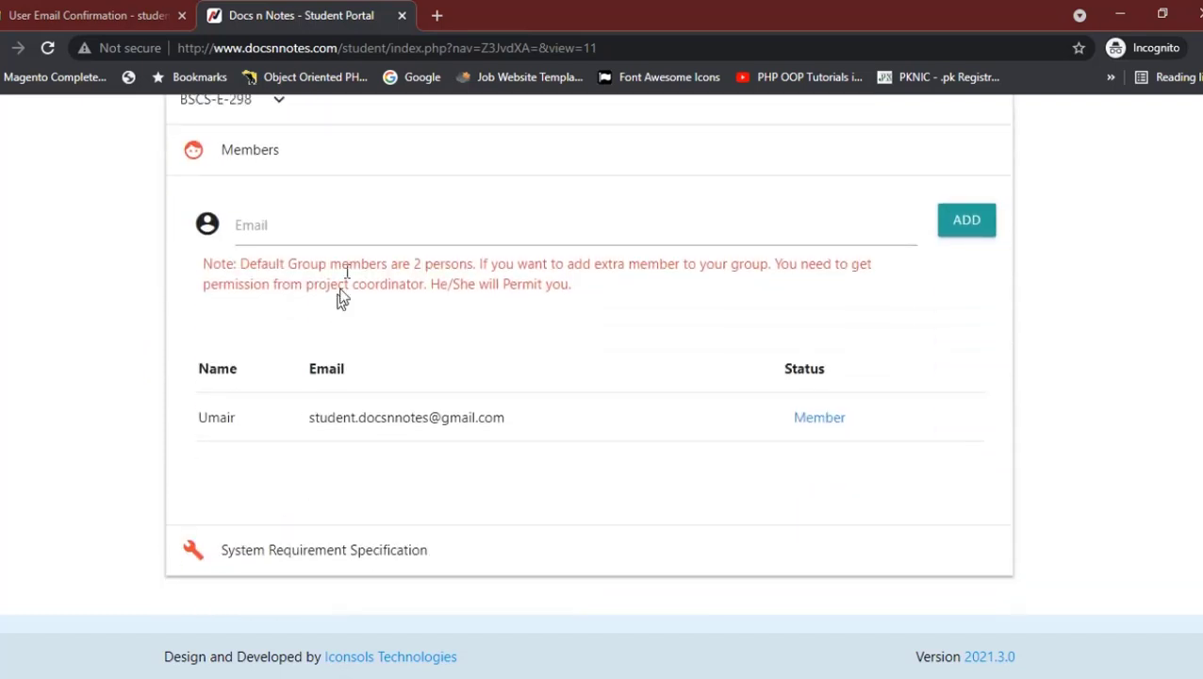
click(355, 228)
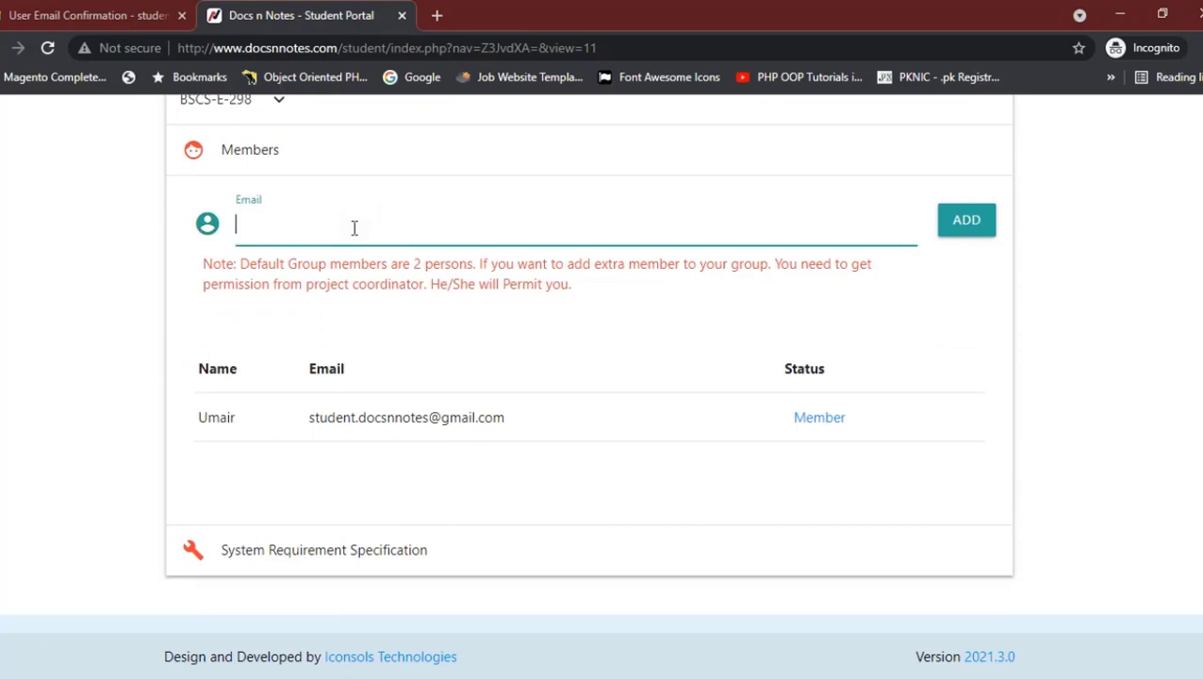
scroll(344, 325, up, 4)
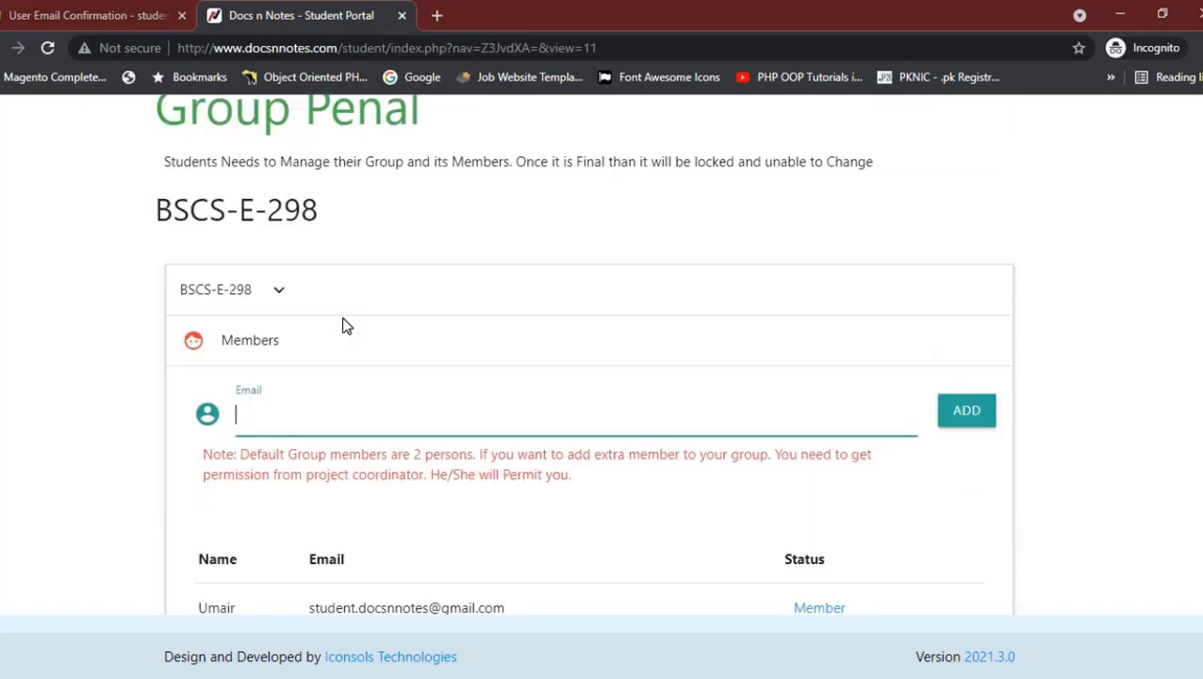
scroll(344, 325, up, 1)
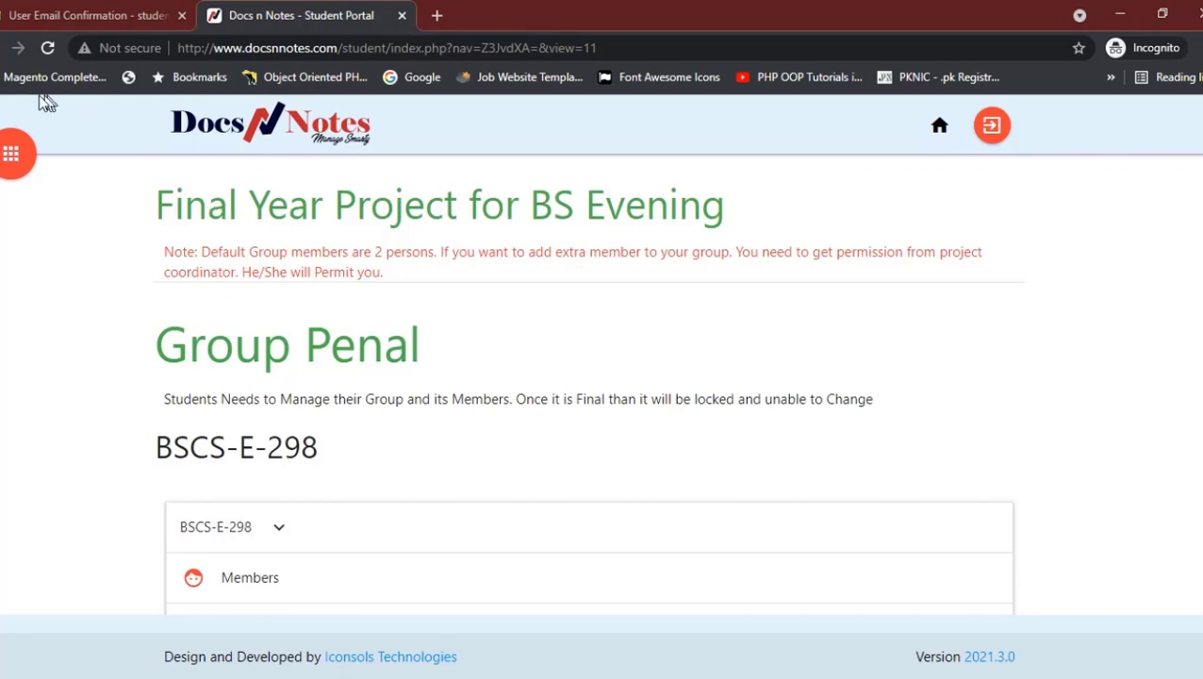
click(19, 152)
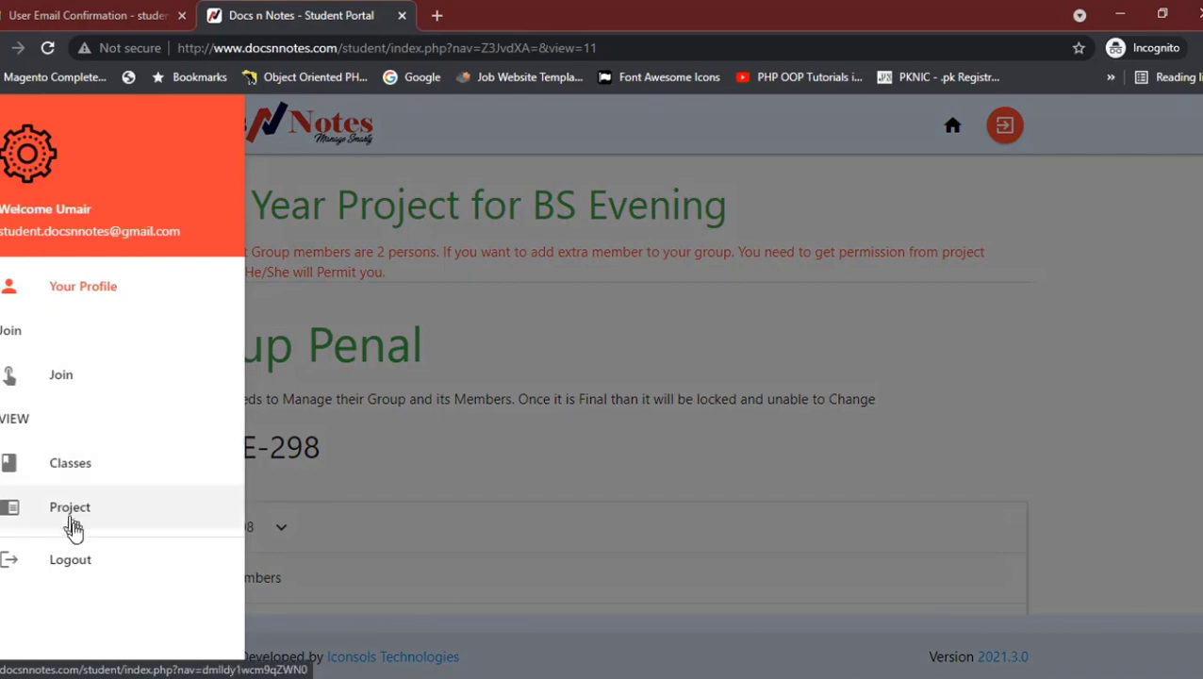
click(421, 429)
Step: Examine the member email entry, the member list with its status column, and the group's title
scroll(253, 475, down, 3)
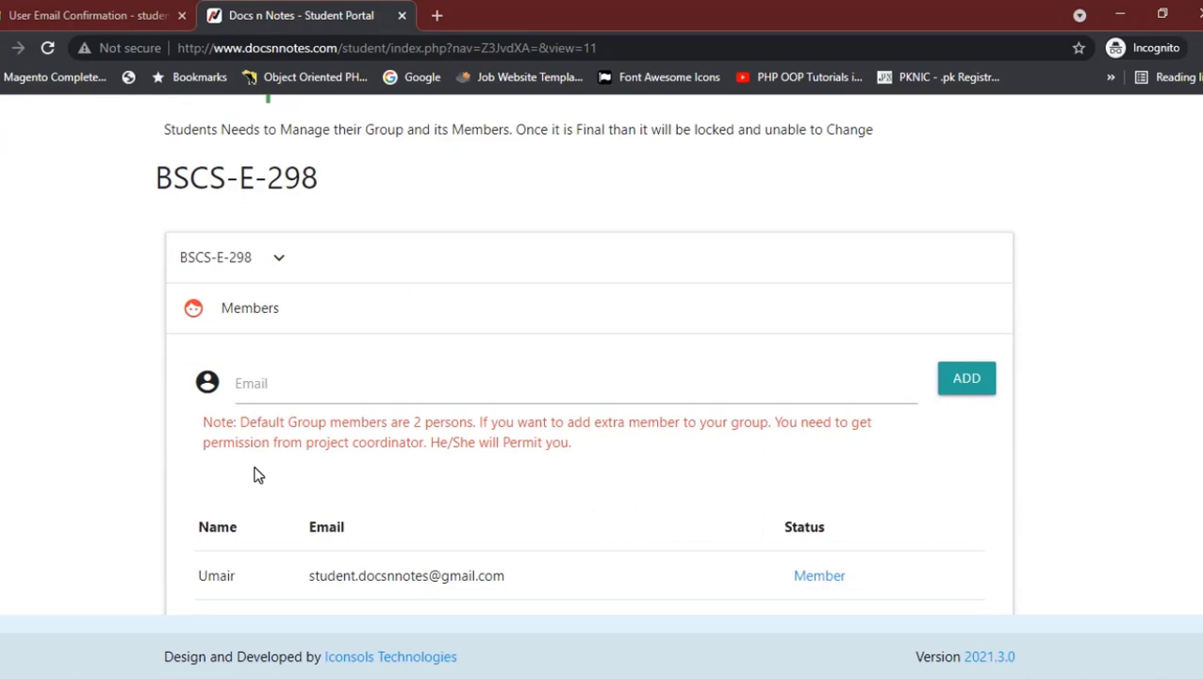
click(275, 388)
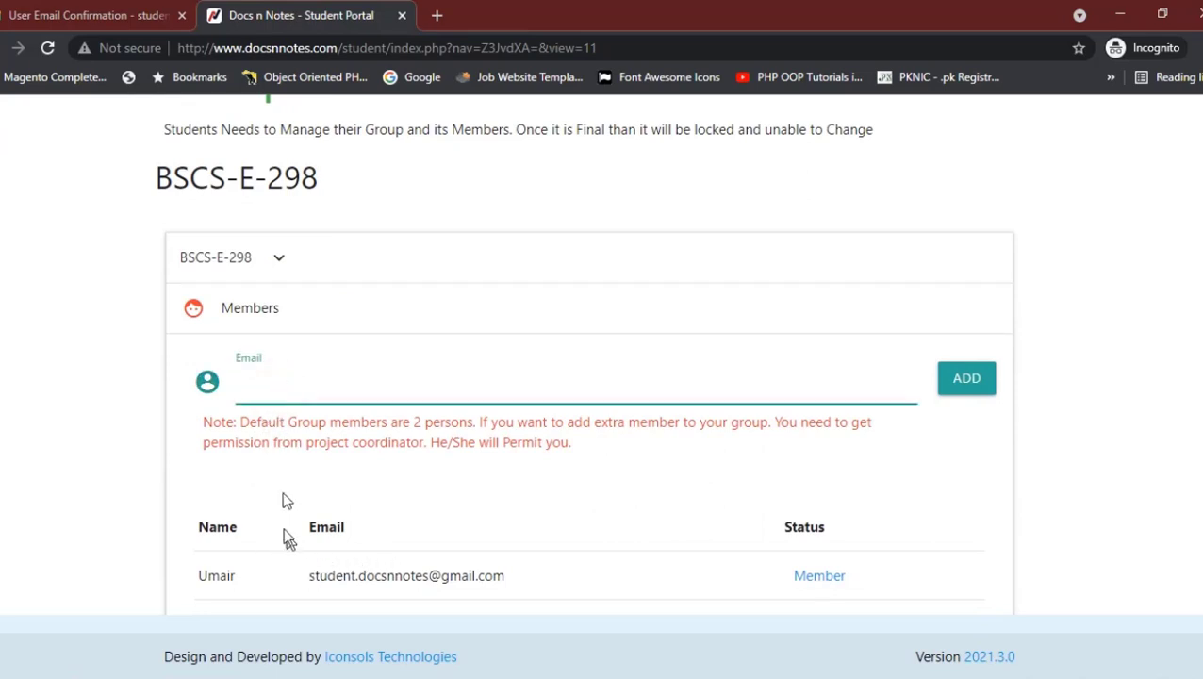
scroll(348, 525, down, 2)
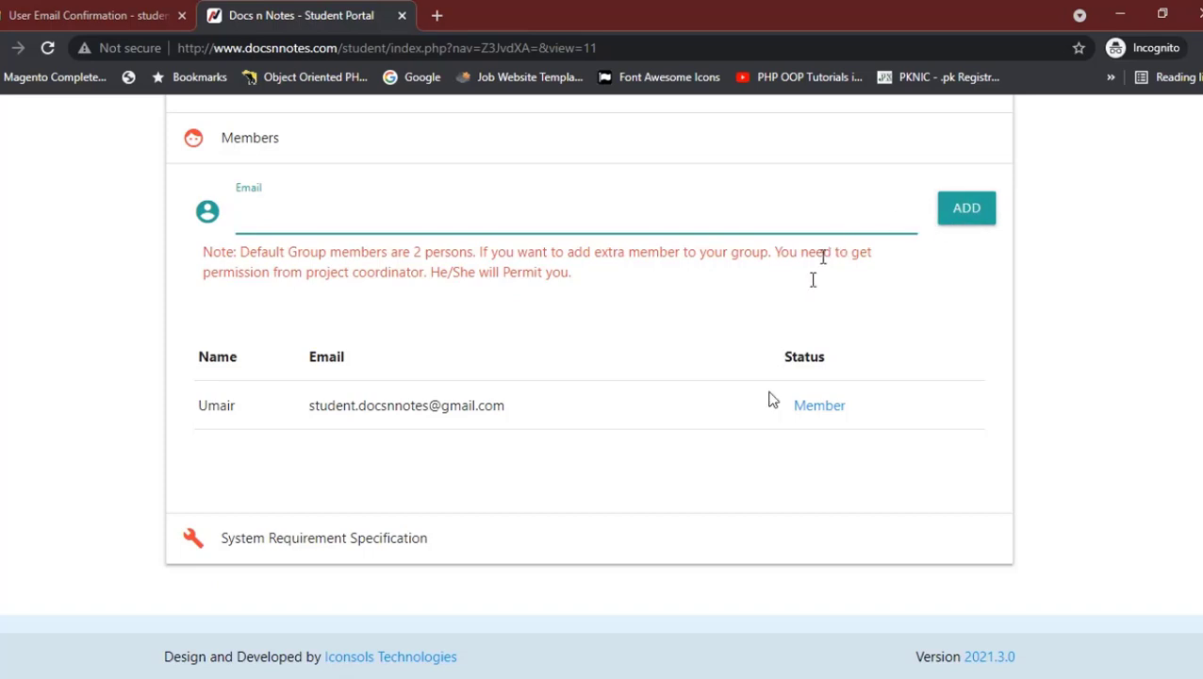
scroll(582, 481, up, 5)
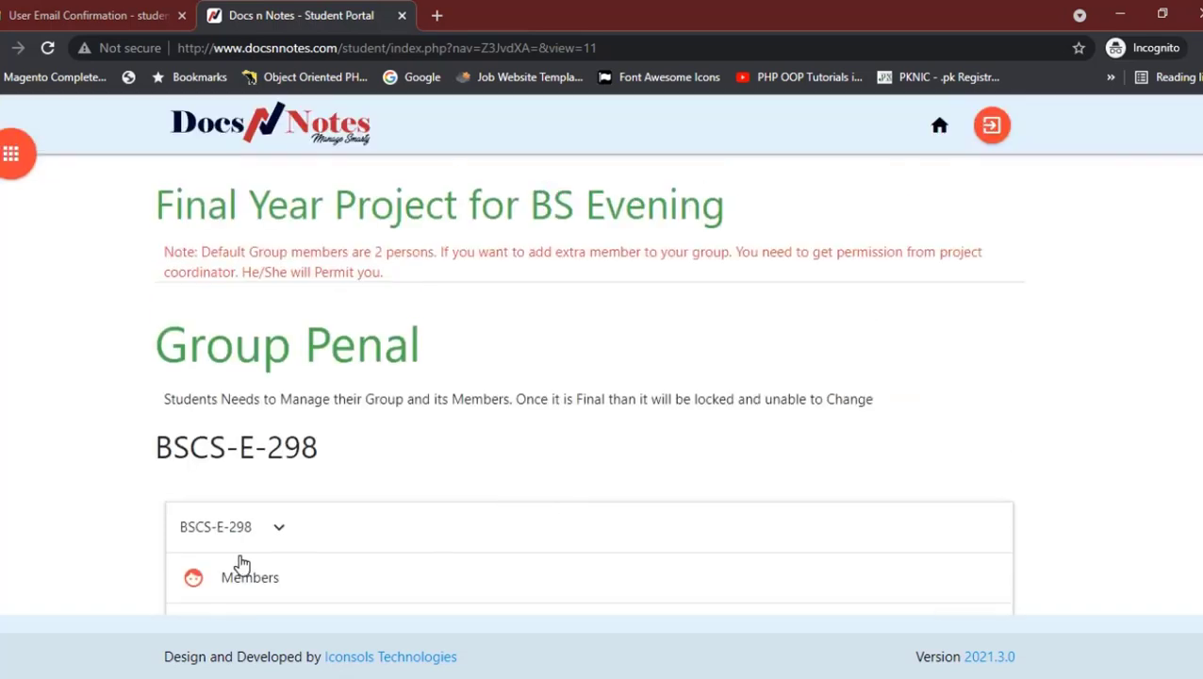
drag(273, 450, 310, 450)
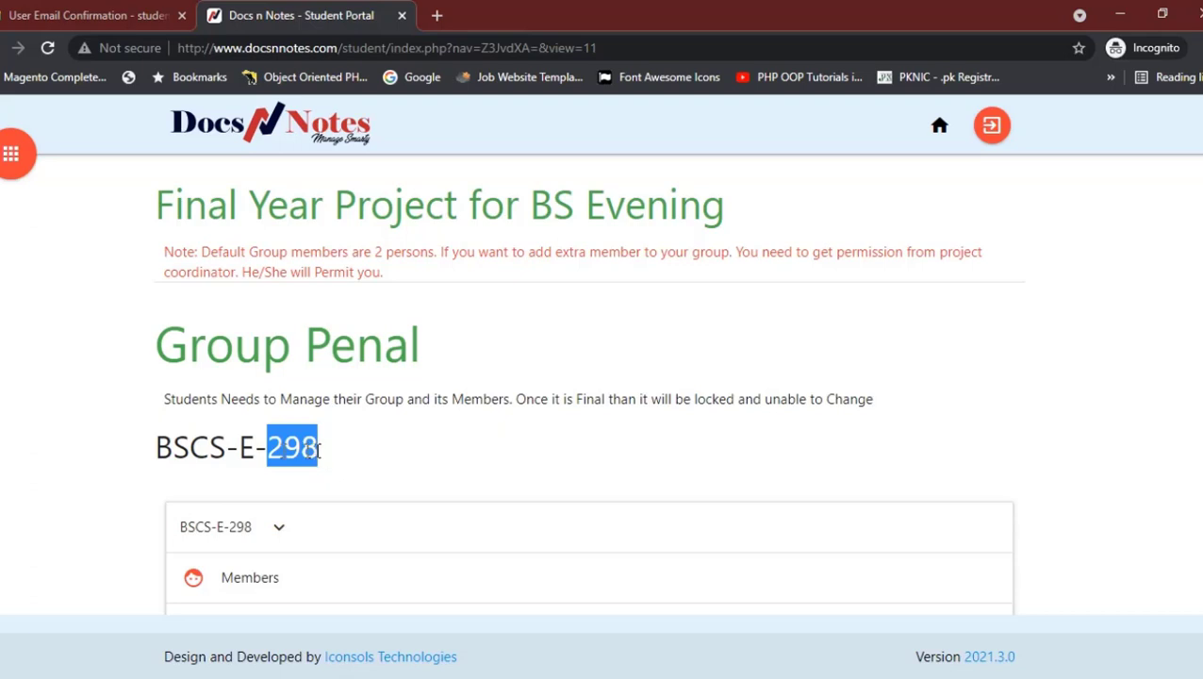
drag(153, 451, 318, 449)
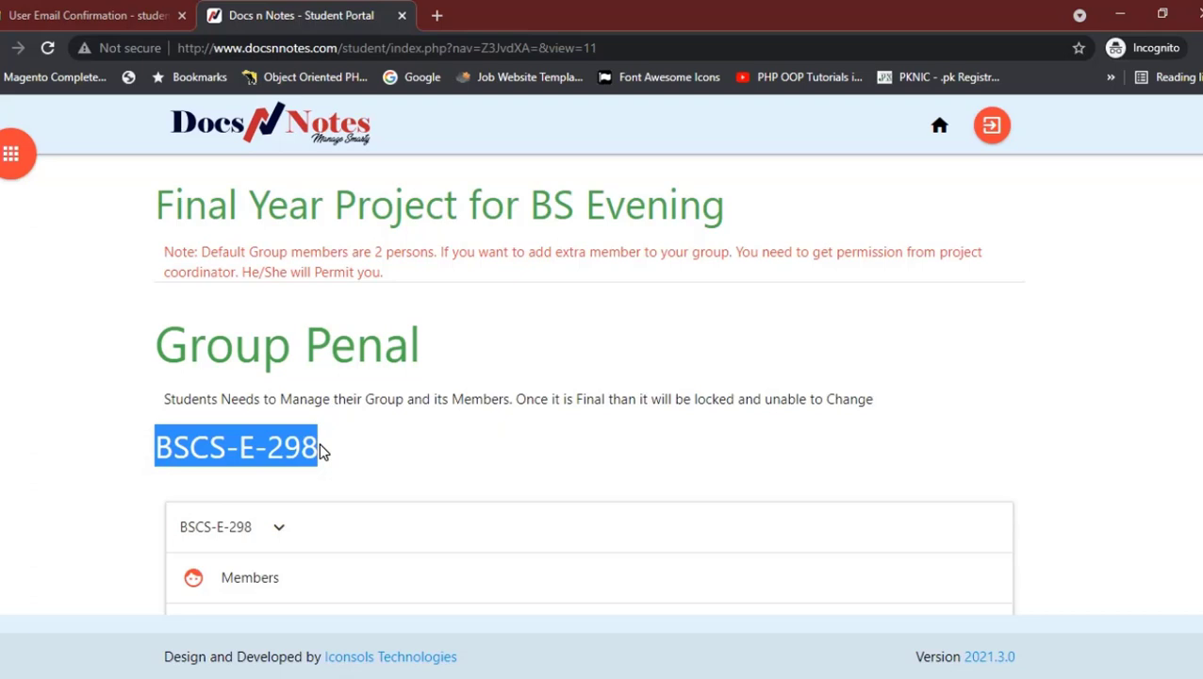
Step: Examine the group's member list and the BSCS-E-298 section with its group name entry and delete option
scroll(393, 472, down, 4)
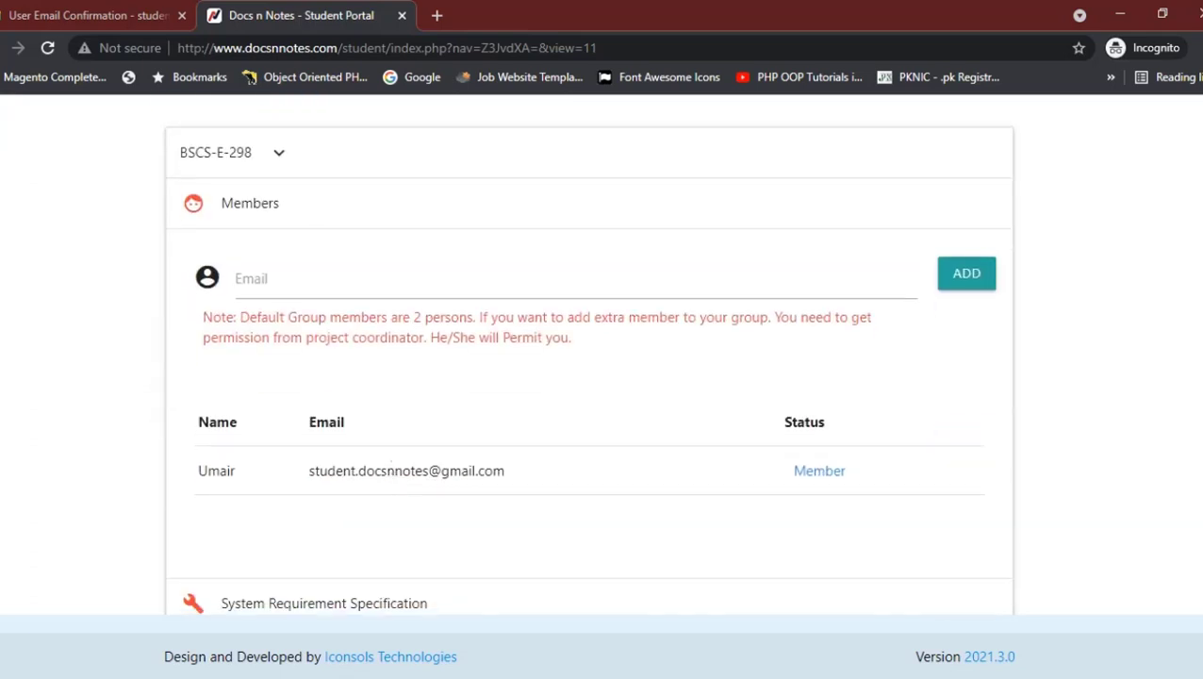
scroll(392, 462, down, 1)
scroll(388, 467, up, 2)
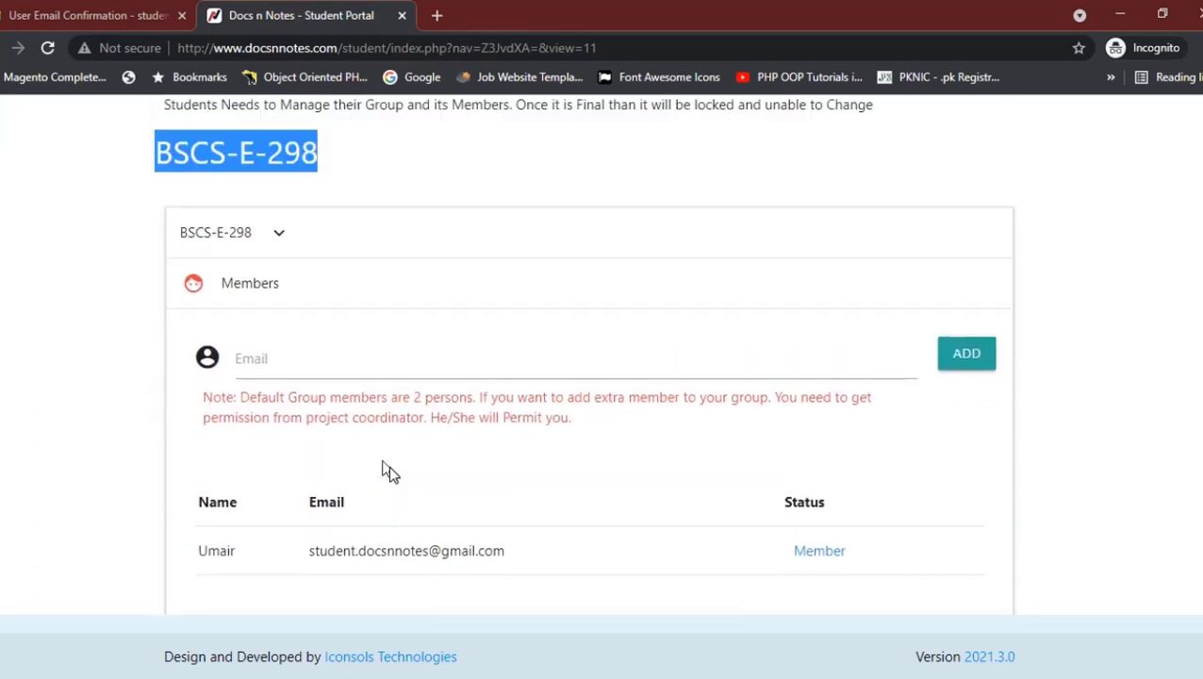
click(280, 299)
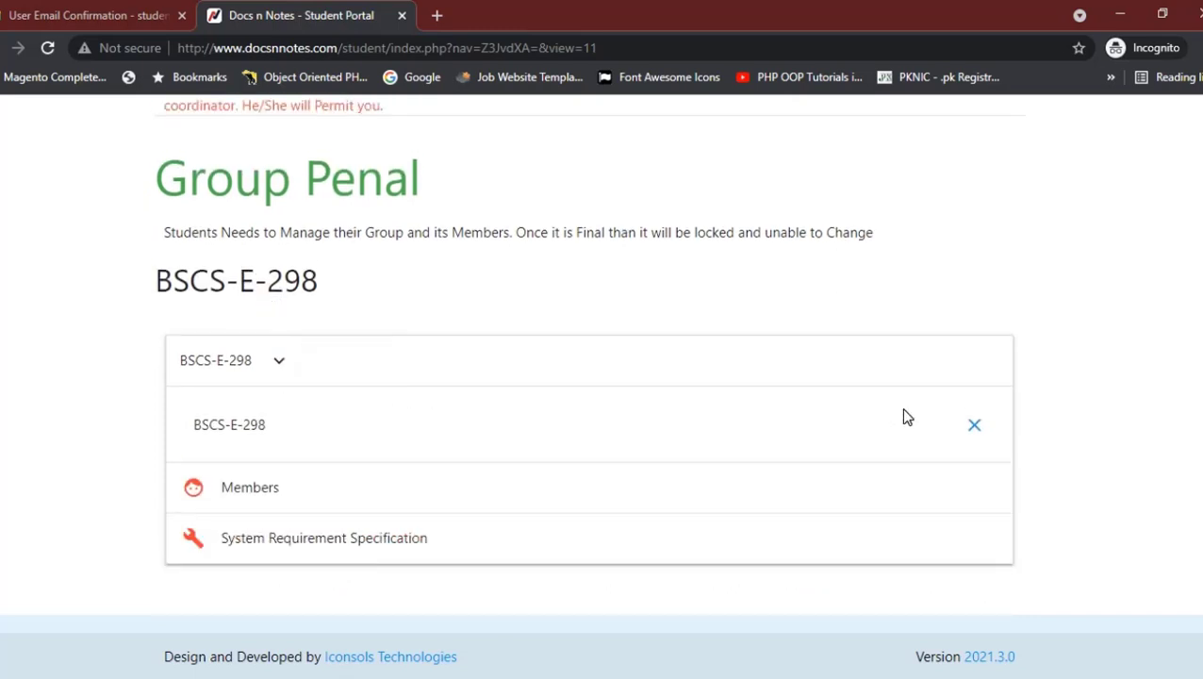
click(276, 364)
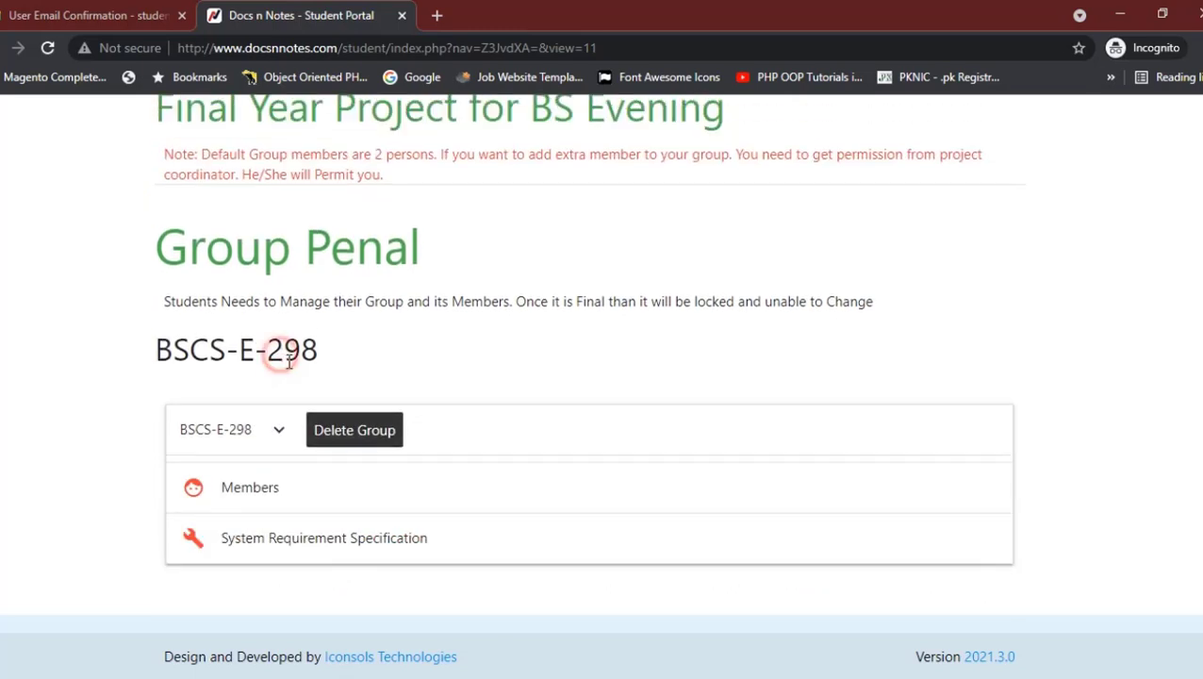
click(278, 439)
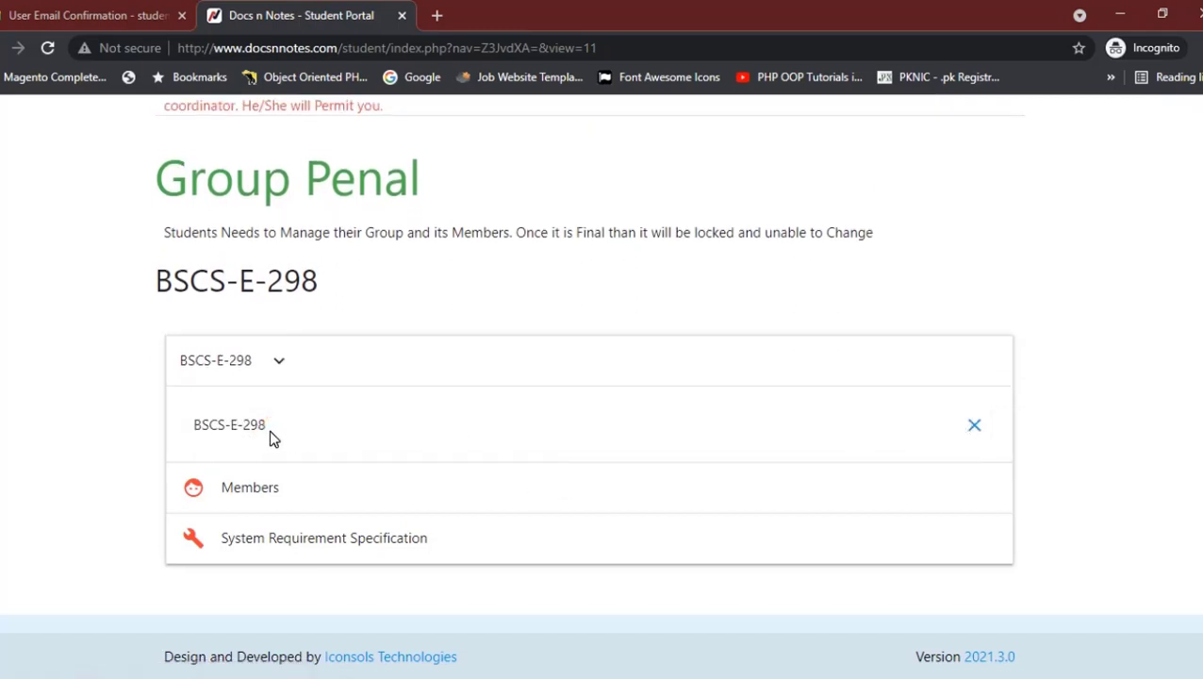
drag(268, 429, 196, 428)
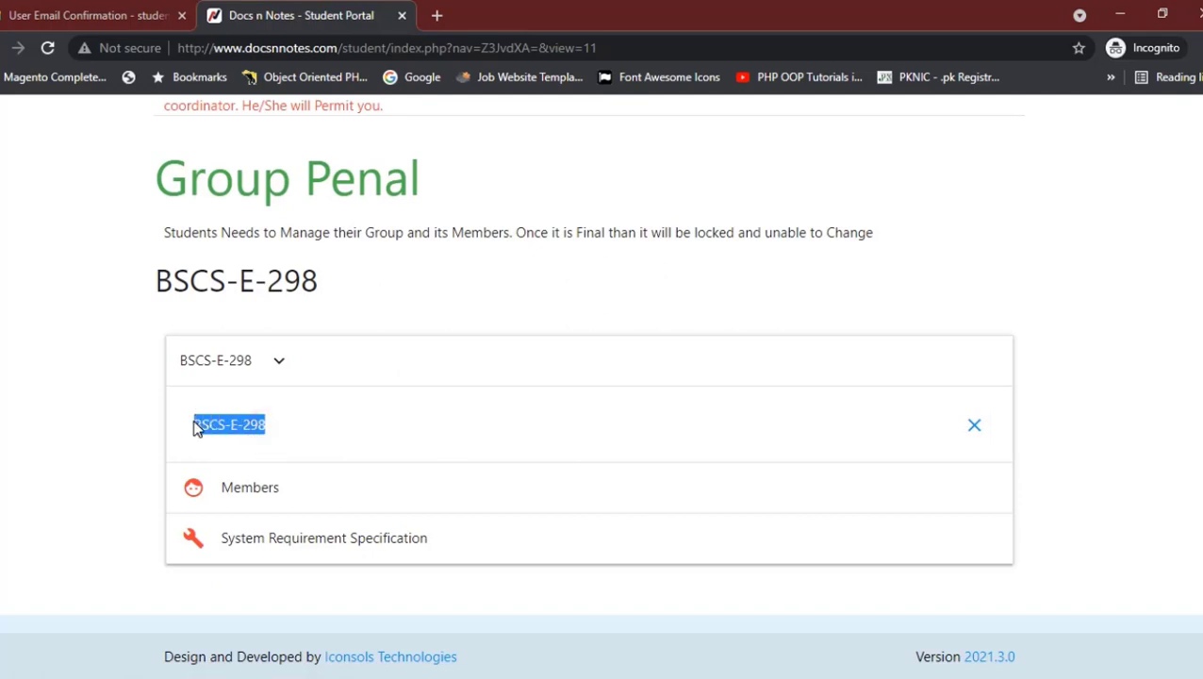
click(310, 427)
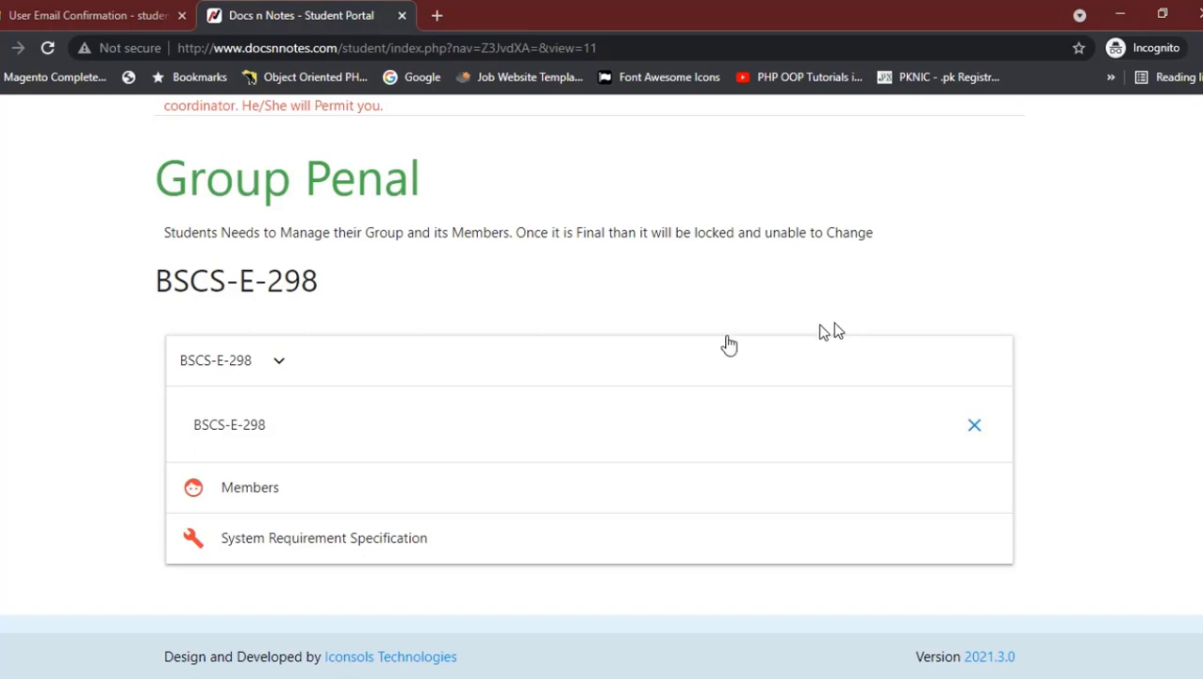
Step: Review the group's BSCS-E-298 and Members sections in turn, leaving both collapsed
click(281, 366)
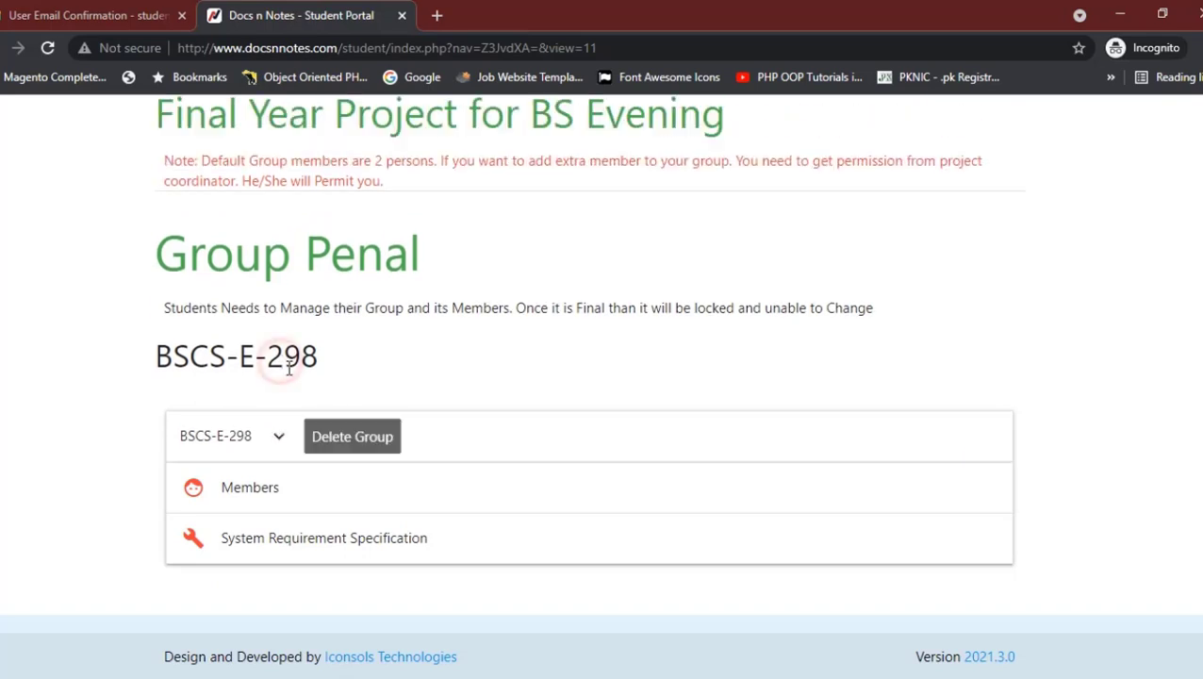
click(281, 426)
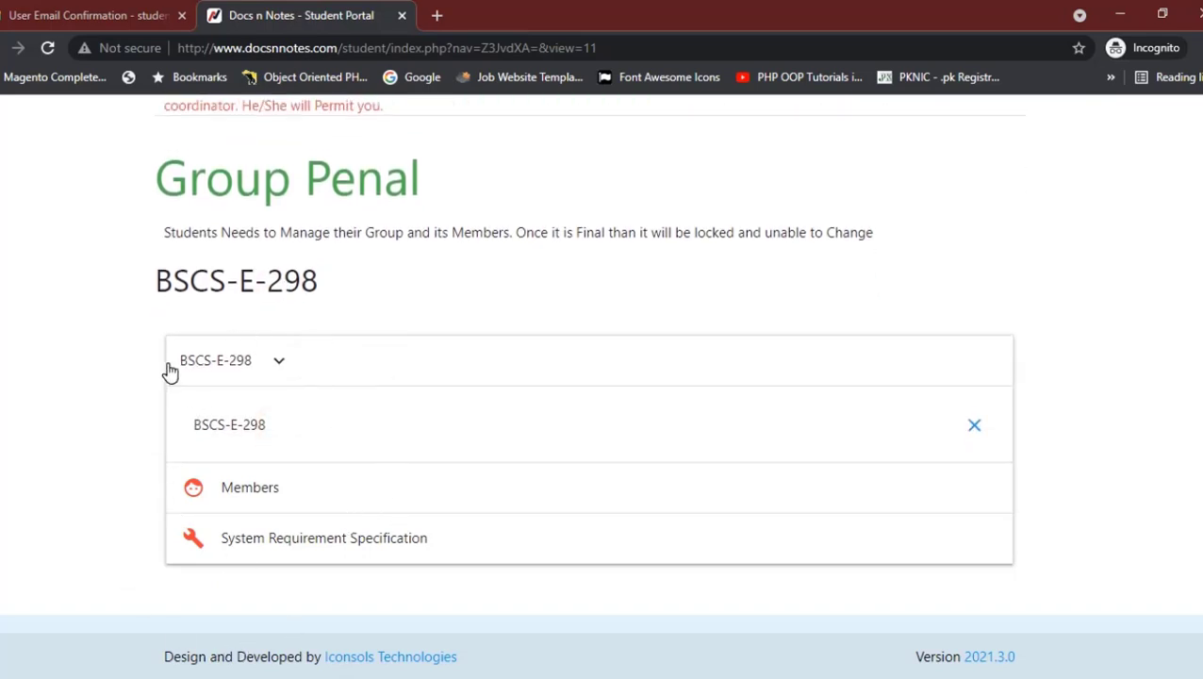
click(263, 487)
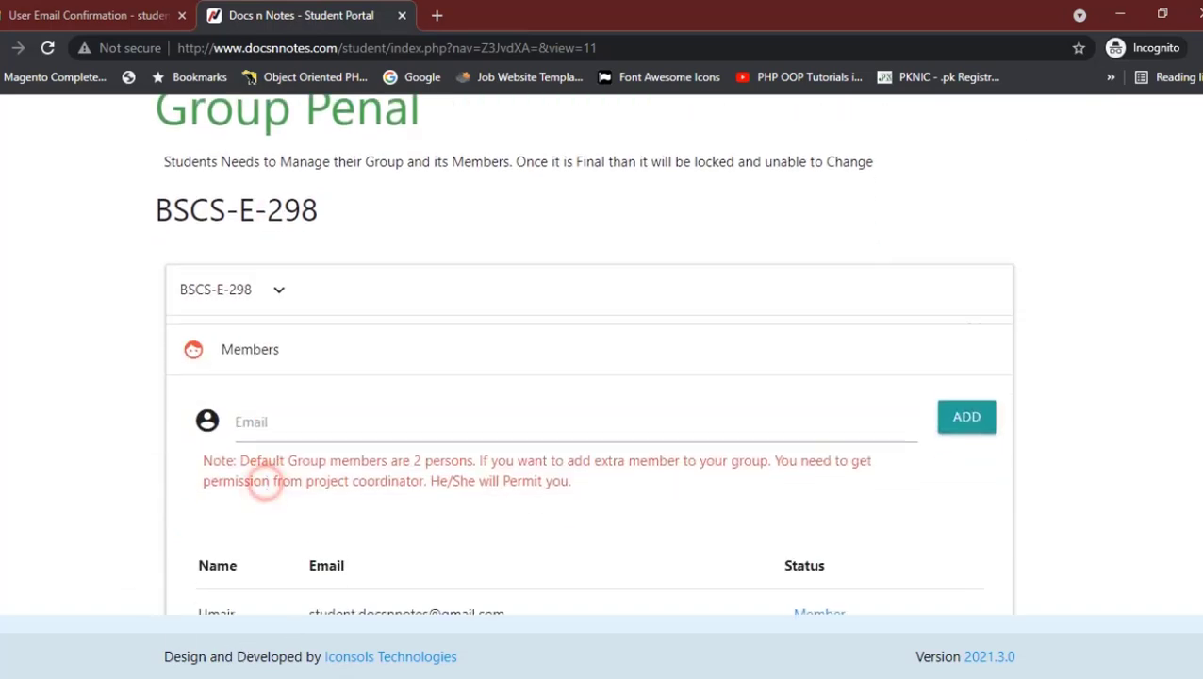
click(320, 240)
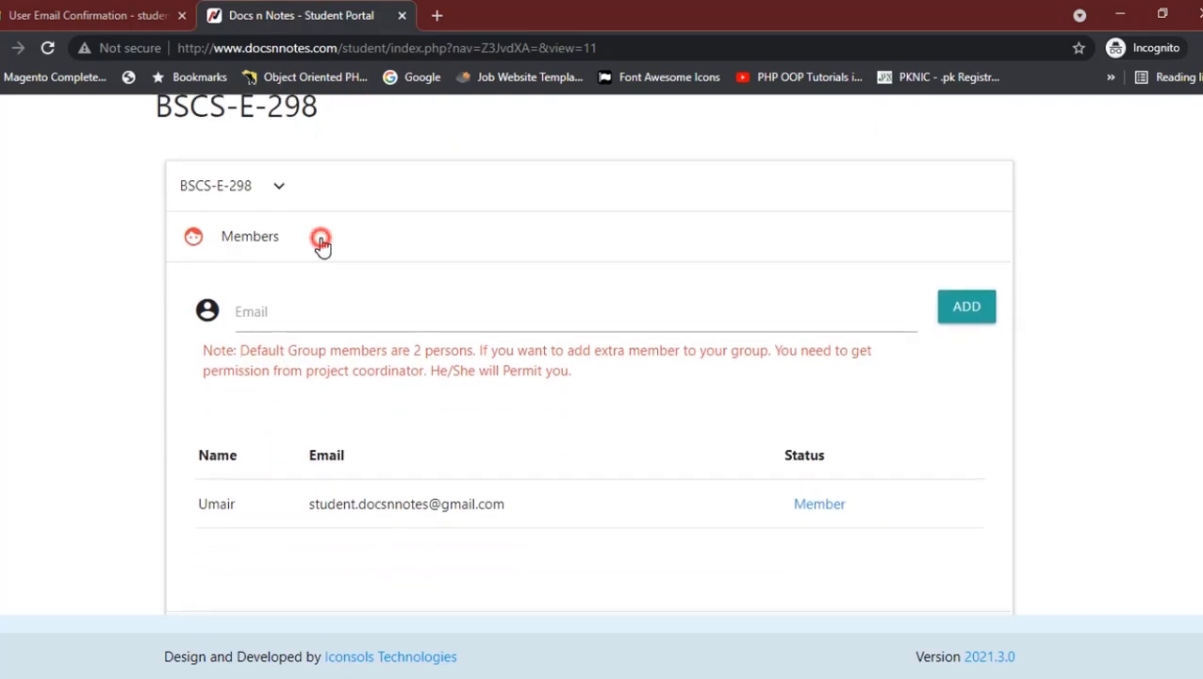
click(306, 434)
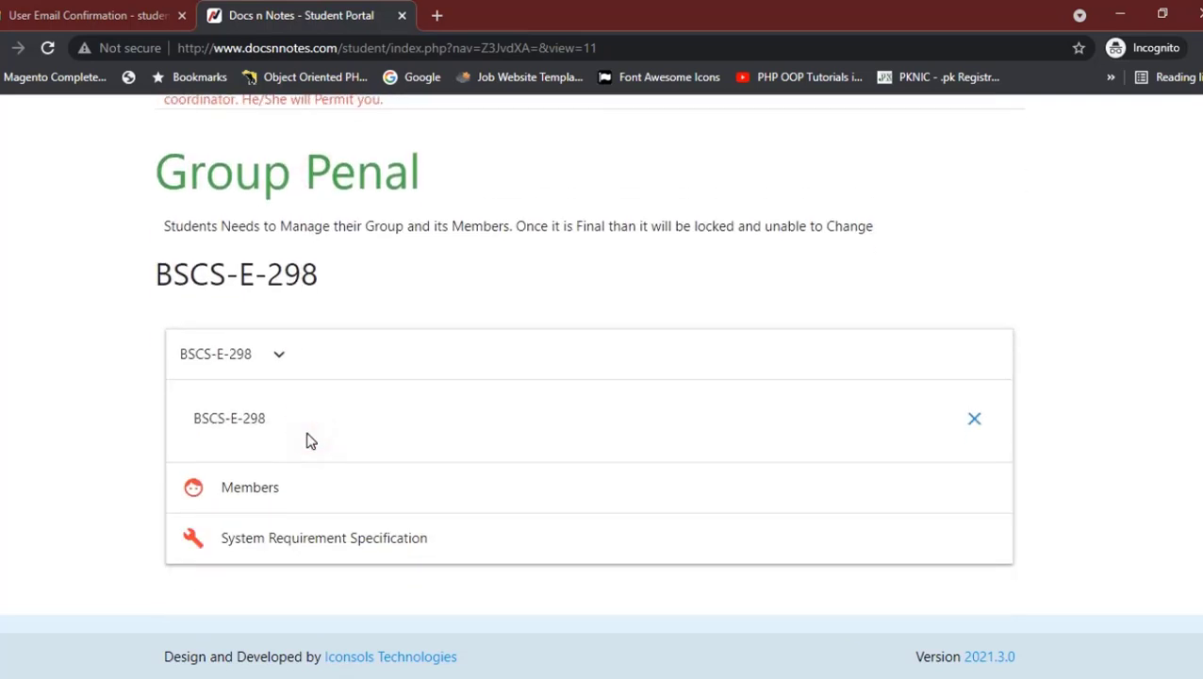
click(316, 374)
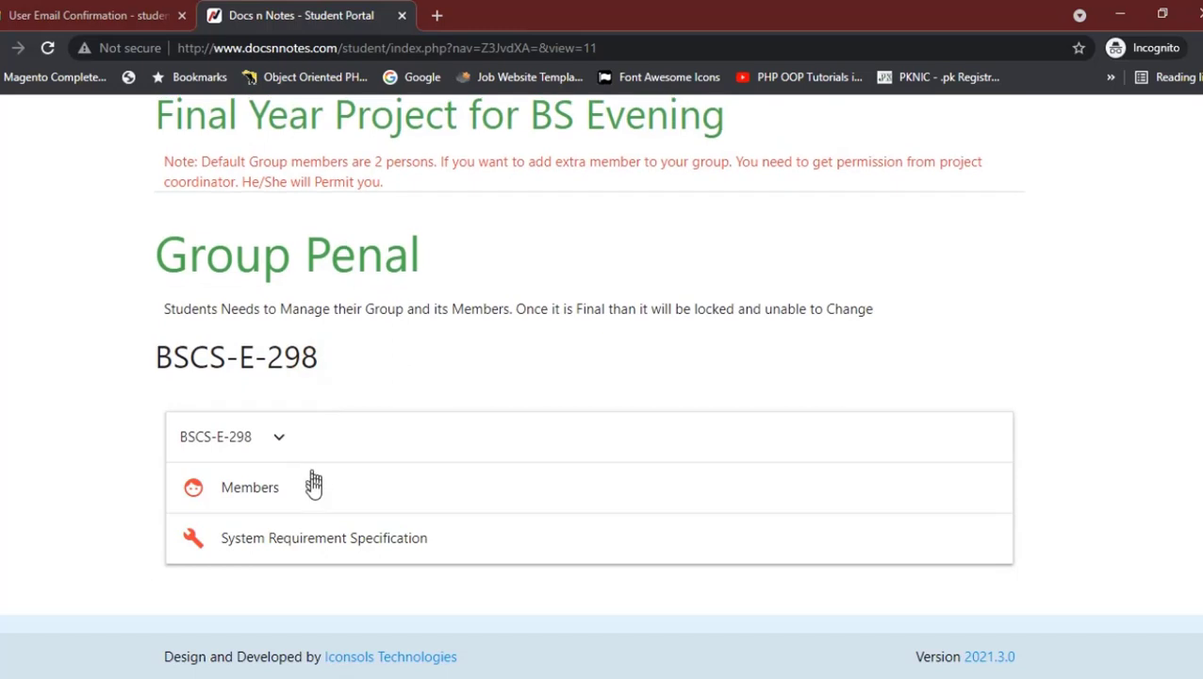
click(313, 484)
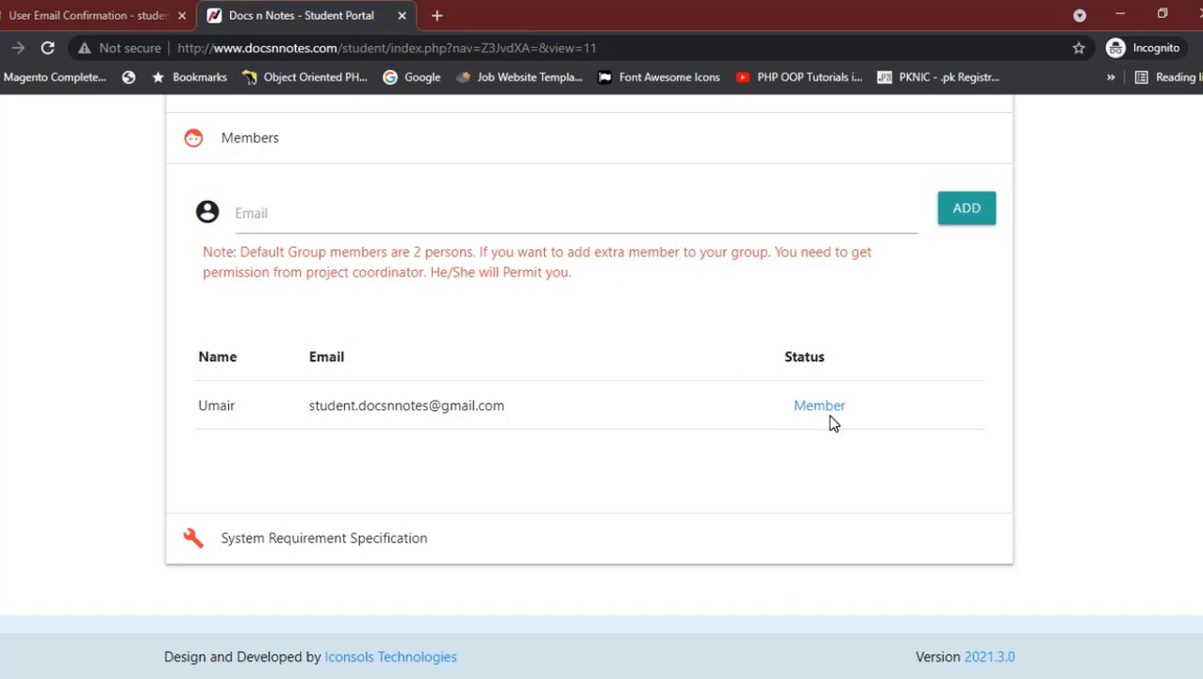
click(344, 141)
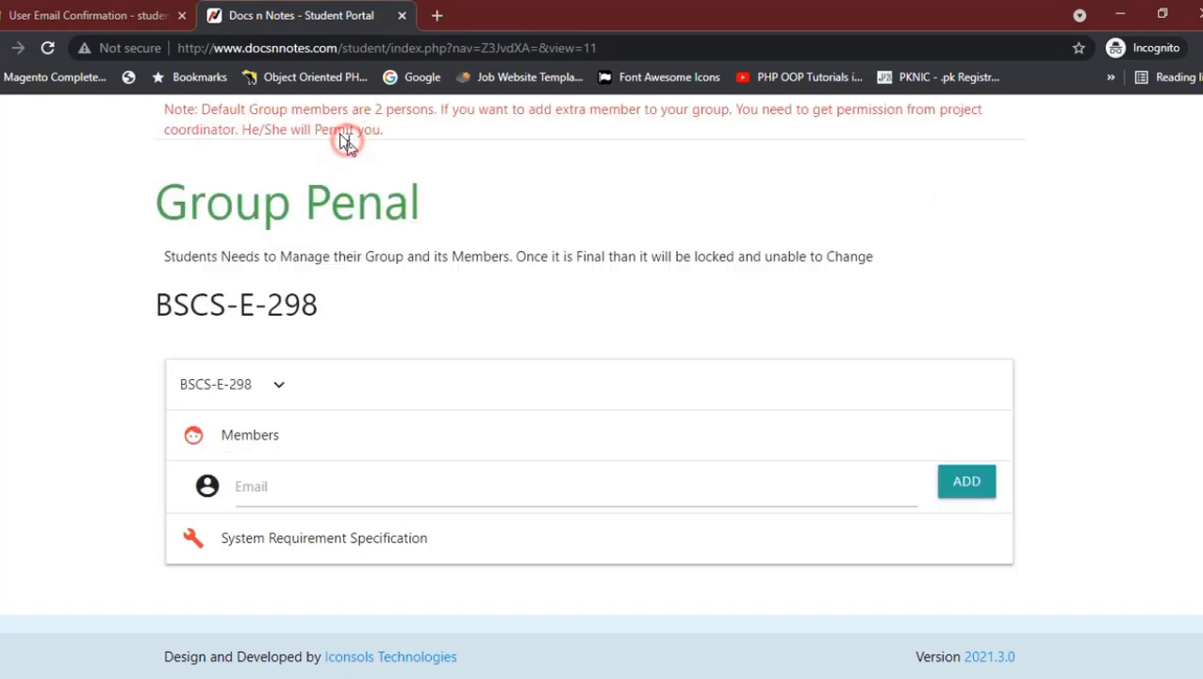
Step: Expand the System Requirement Specification section and open the View SRS and Create / Edit SRS pages in separate new tabs
click(357, 554)
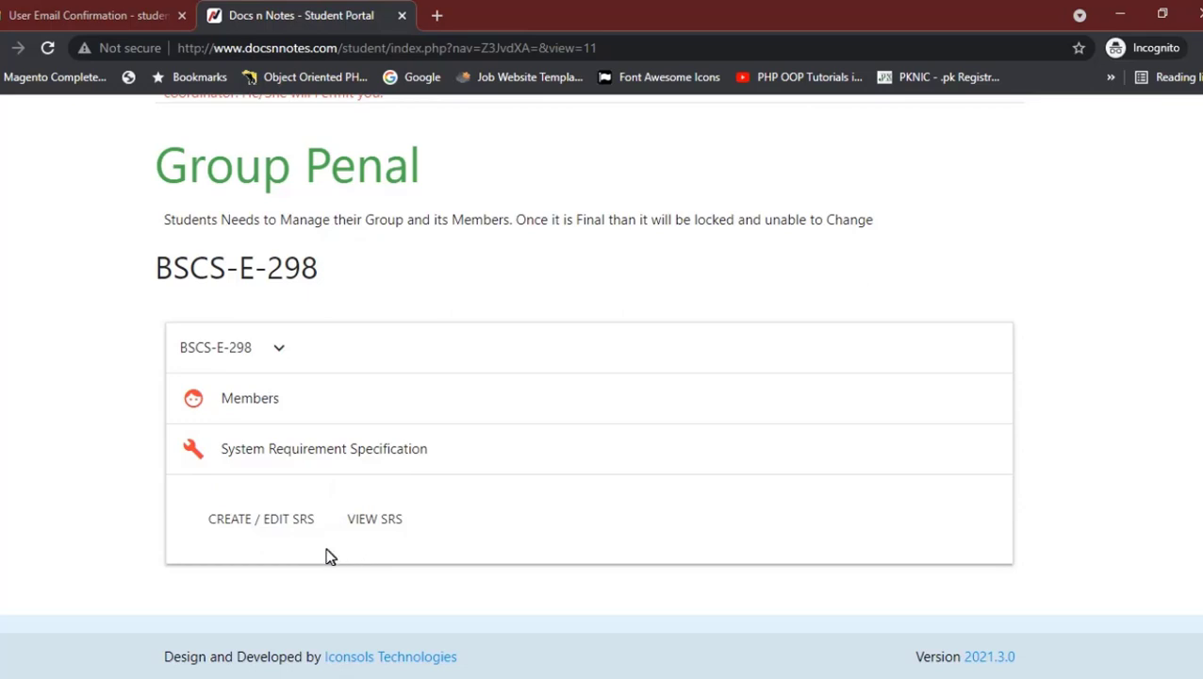
ctrl+click(375, 520)
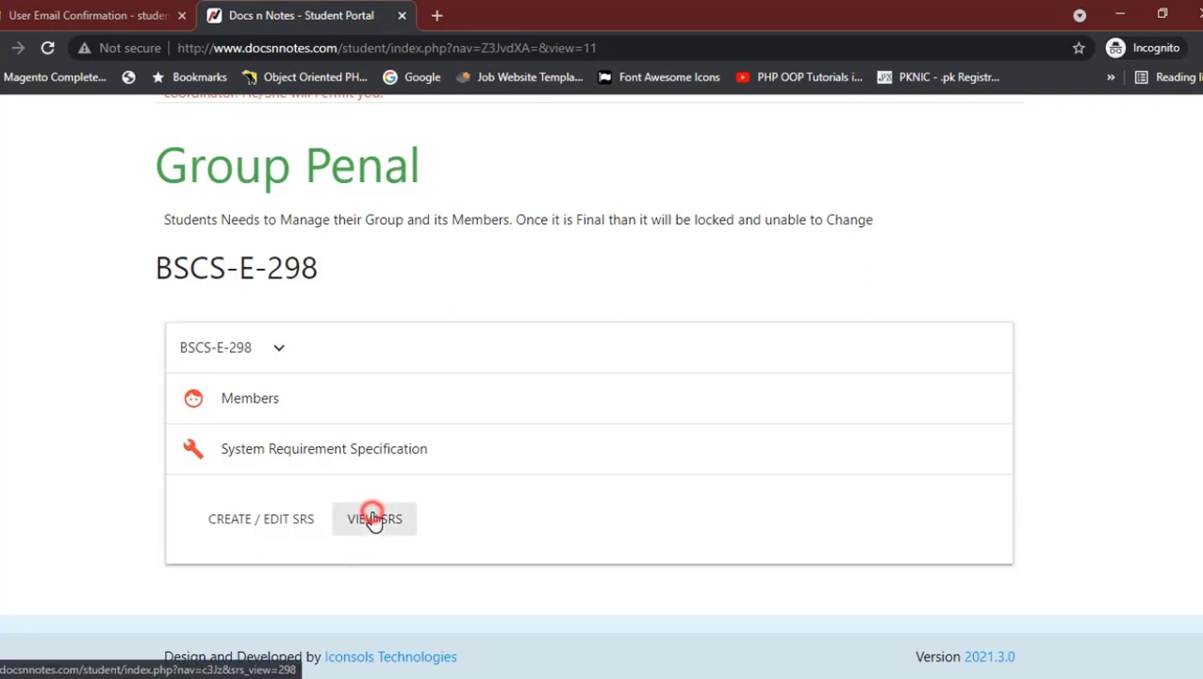
ctrl+click(280, 526)
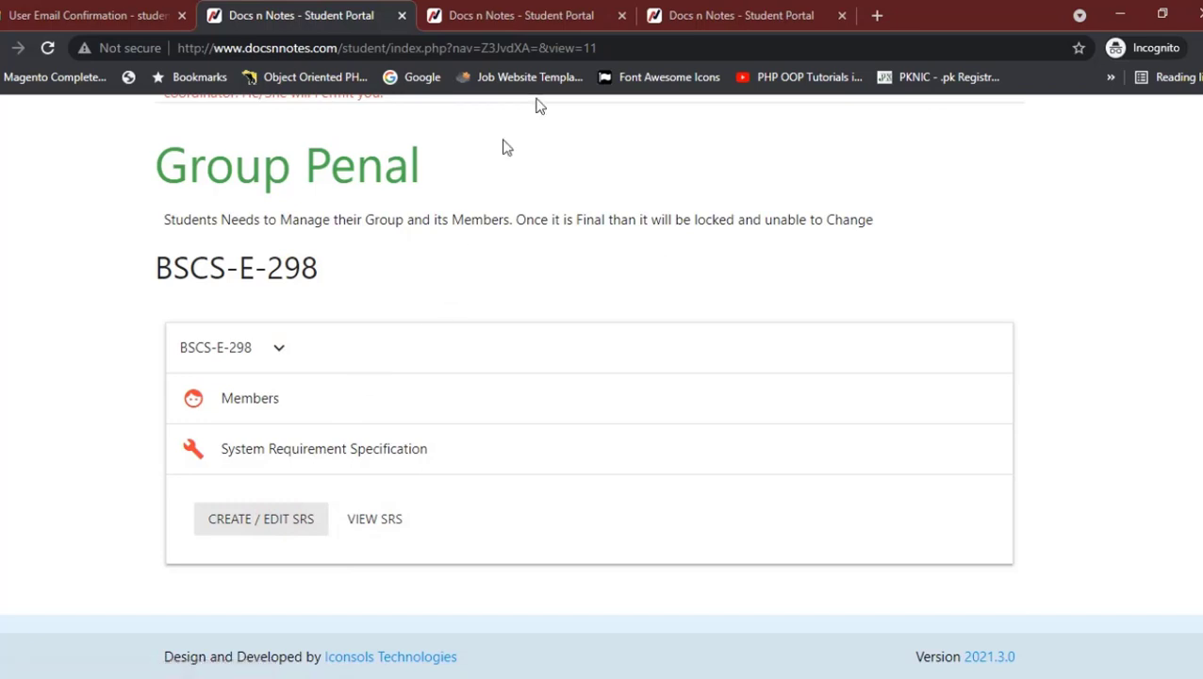
Step: Examine the requirement sections on the SRS editing page, from Project Title to Overview of the Target Organization
click(705, 19)
scroll(550, 327, down, 5)
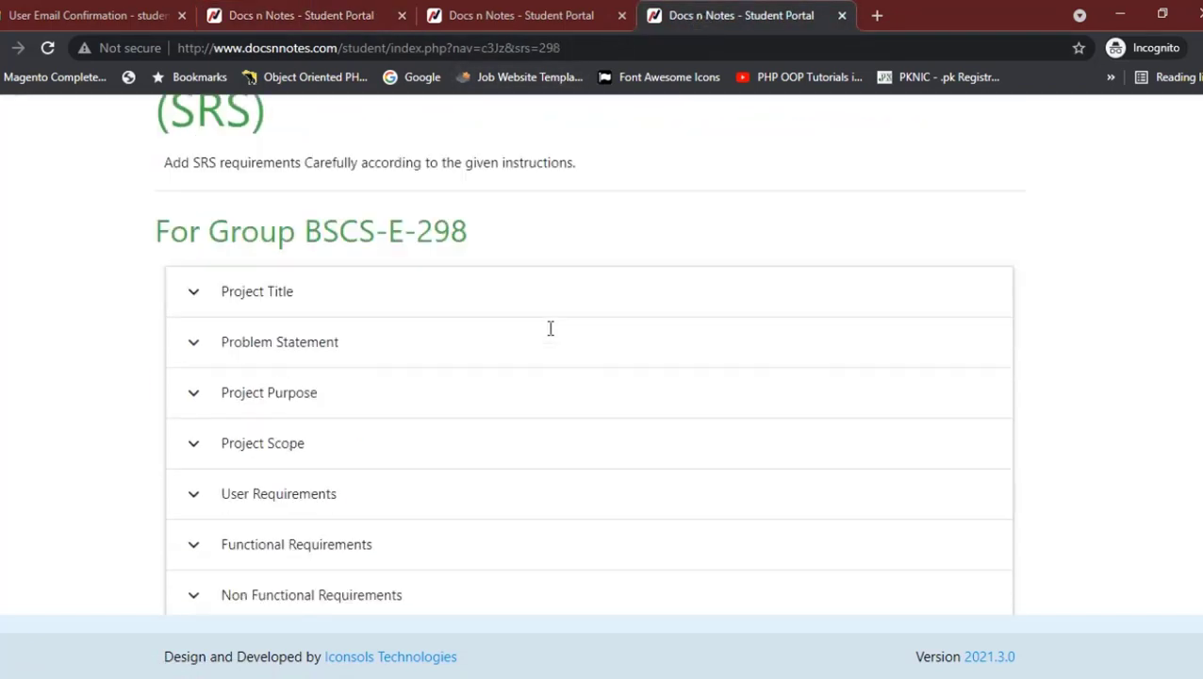
scroll(550, 327, up, 4)
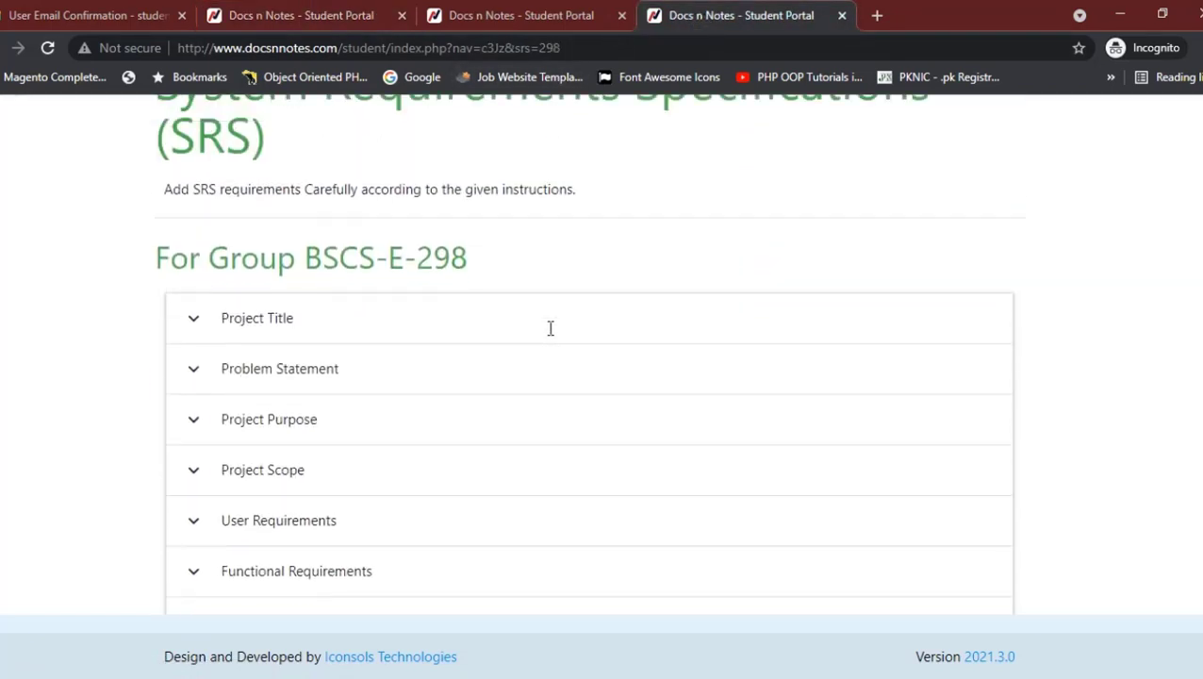
scroll(284, 446, down, 4)
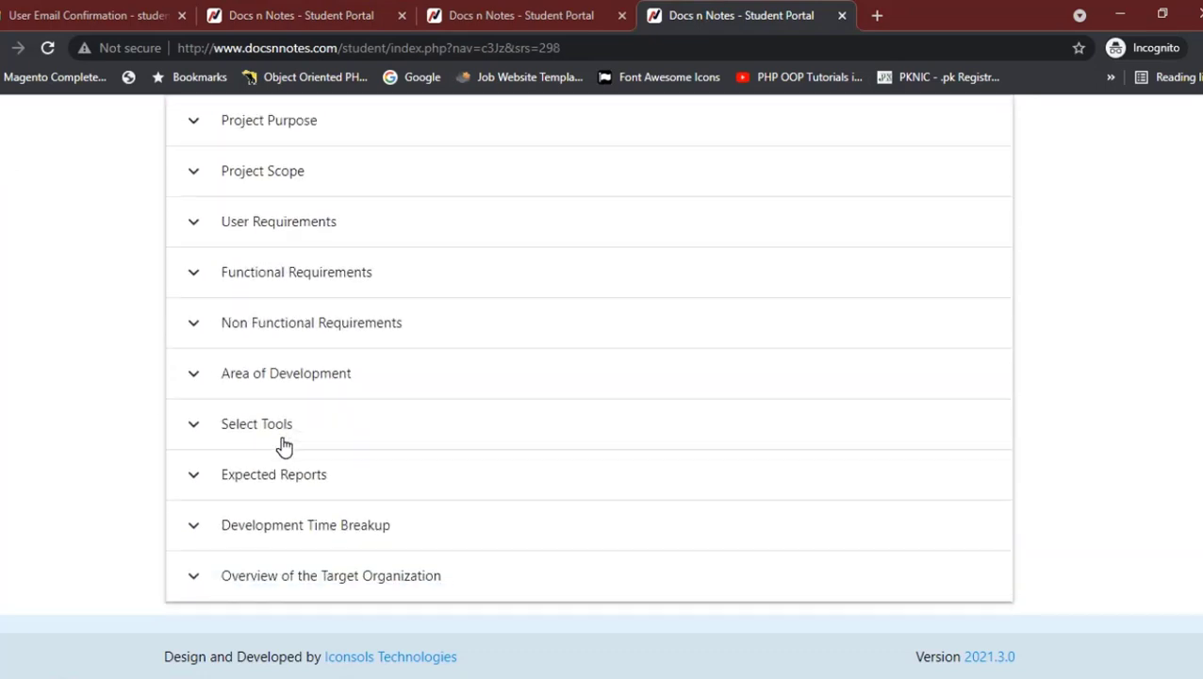
scroll(284, 446, up, 1)
scroll(284, 447, up, 2)
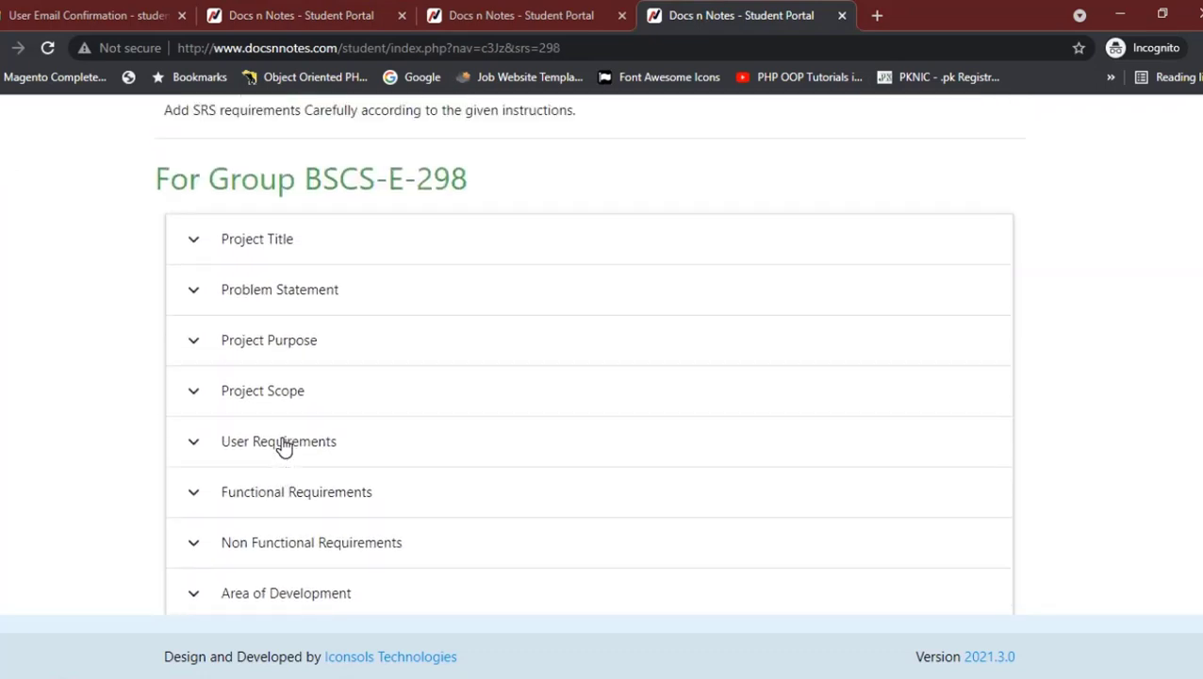
scroll(284, 446, down, 1)
scroll(244, 446, up, 2)
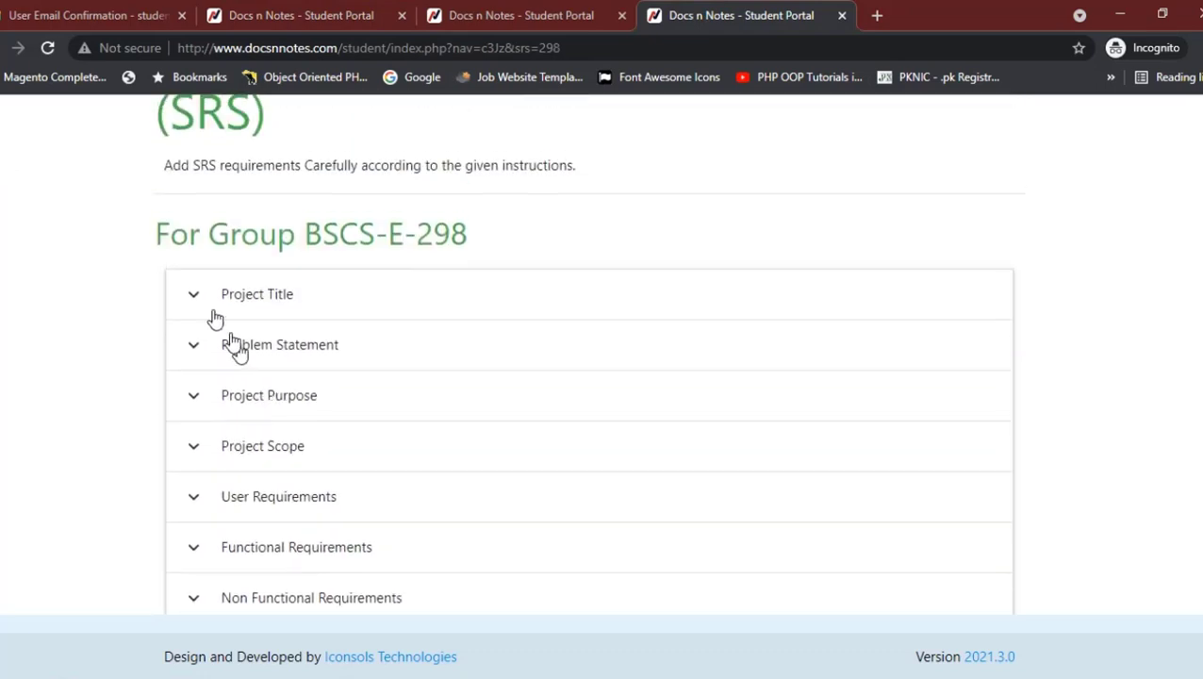
Step: Enter "Online Ecommerce Store" as the SRS project title and save it
click(199, 293)
click(258, 372)
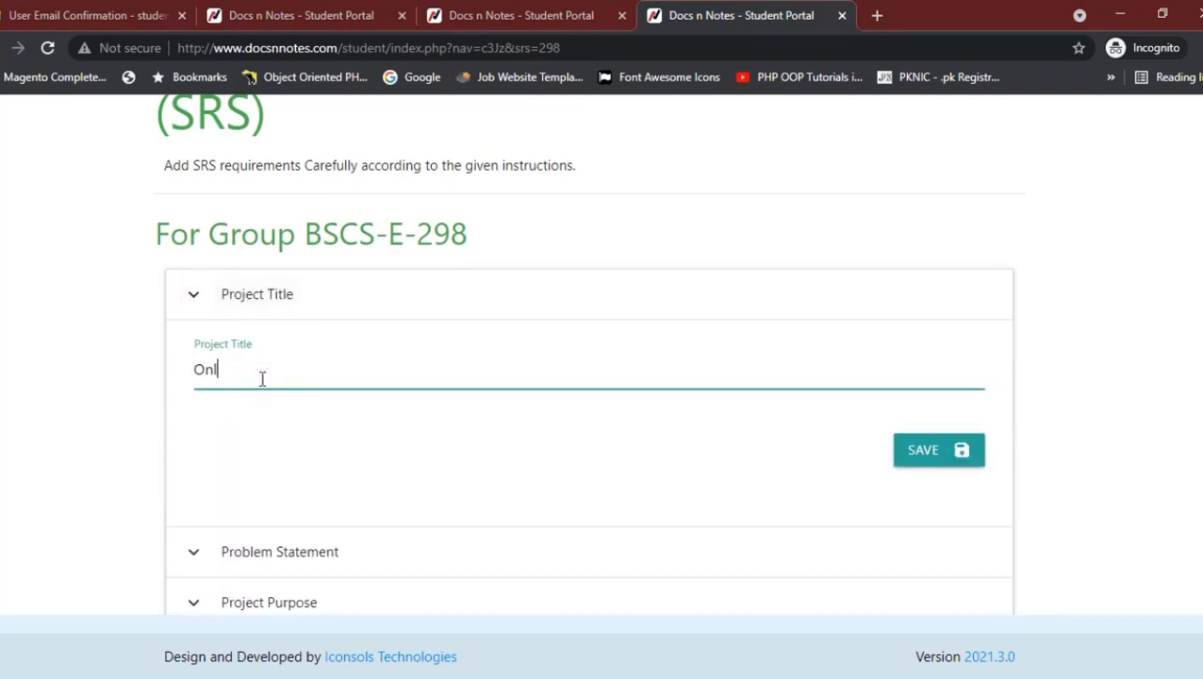
click(934, 451)
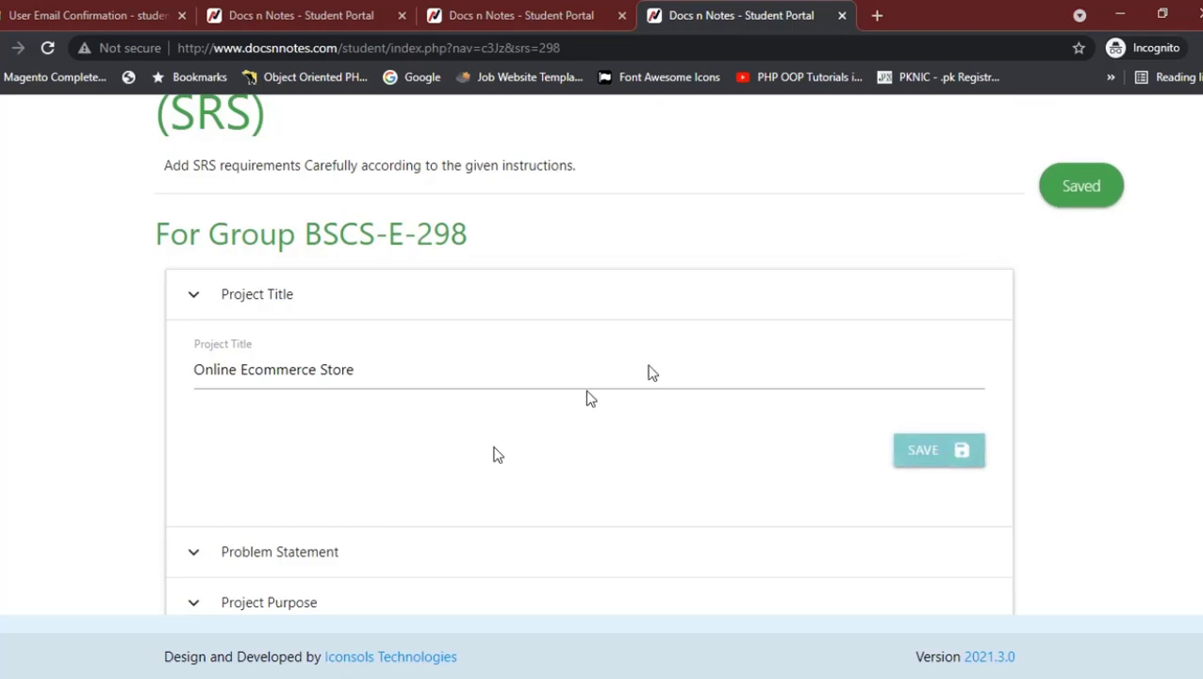
Step: Enter "some thing like that." as the problem statement, save it and collapse the section
scroll(424, 454, down, 2)
click(376, 443)
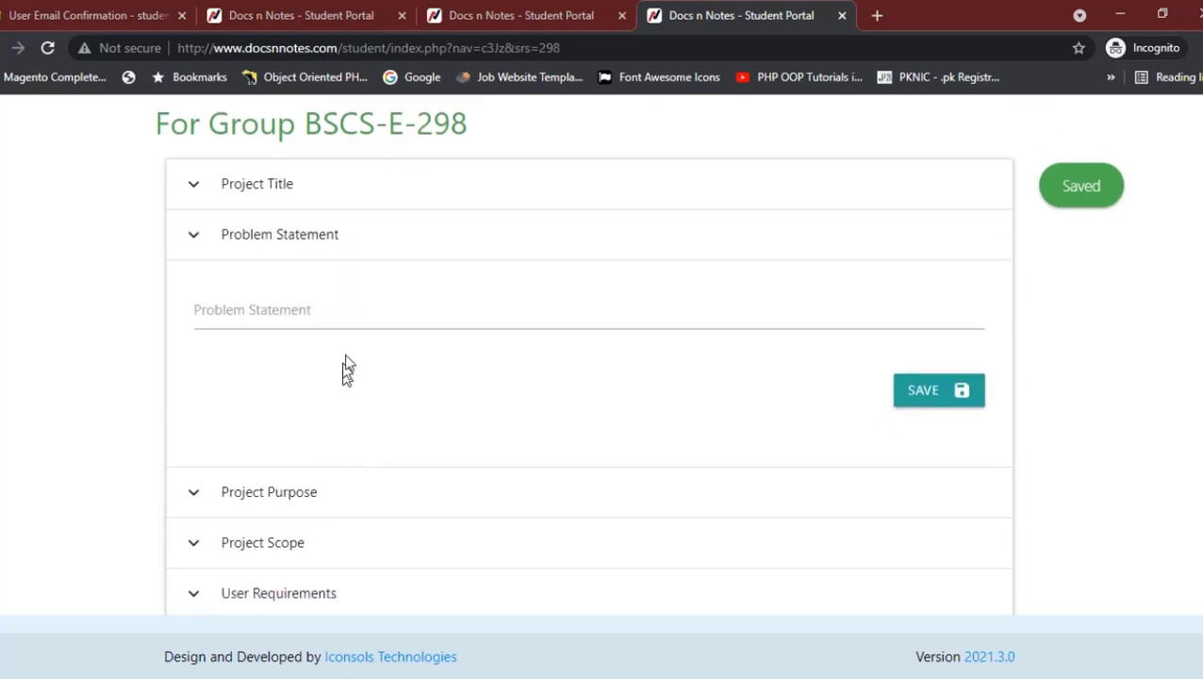
click(344, 312)
text(some thing like that.)
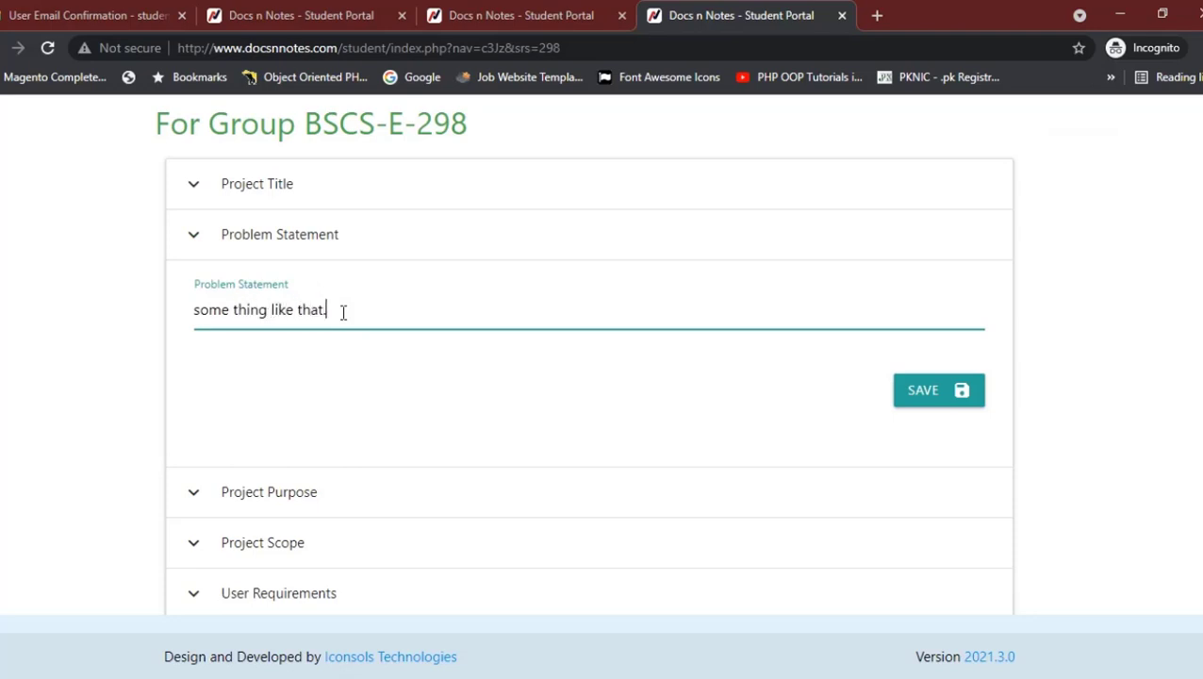
click(908, 408)
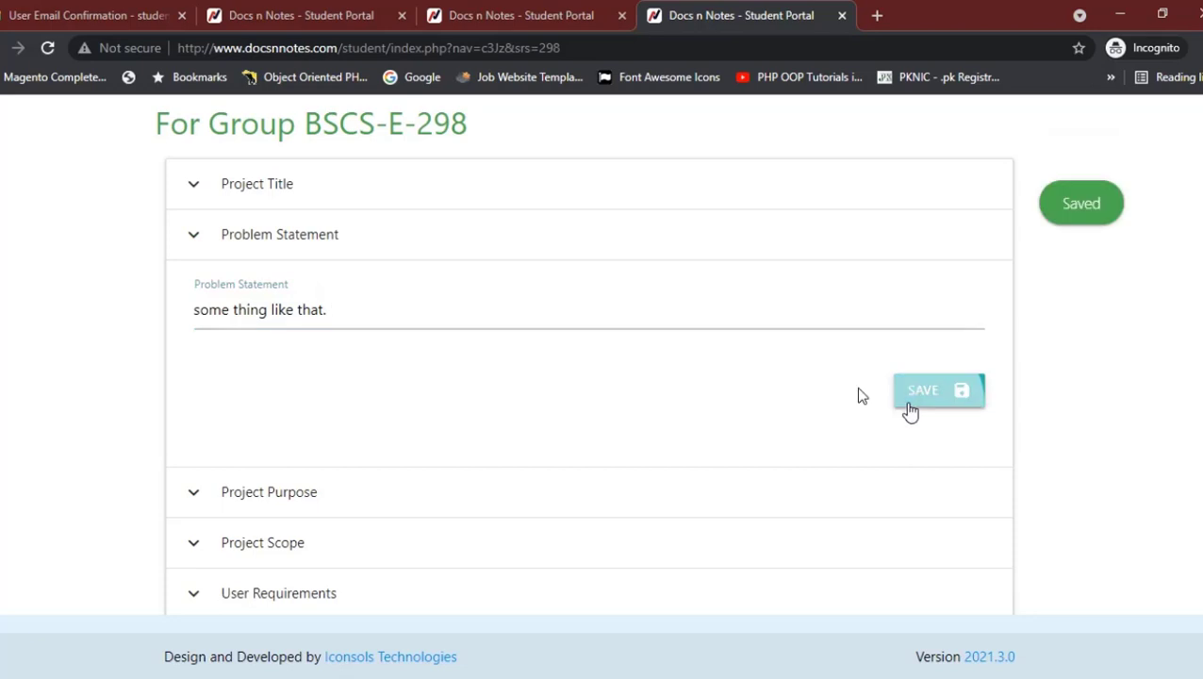
scroll(792, 389, up, 1)
scroll(793, 393, up, 1)
click(544, 392)
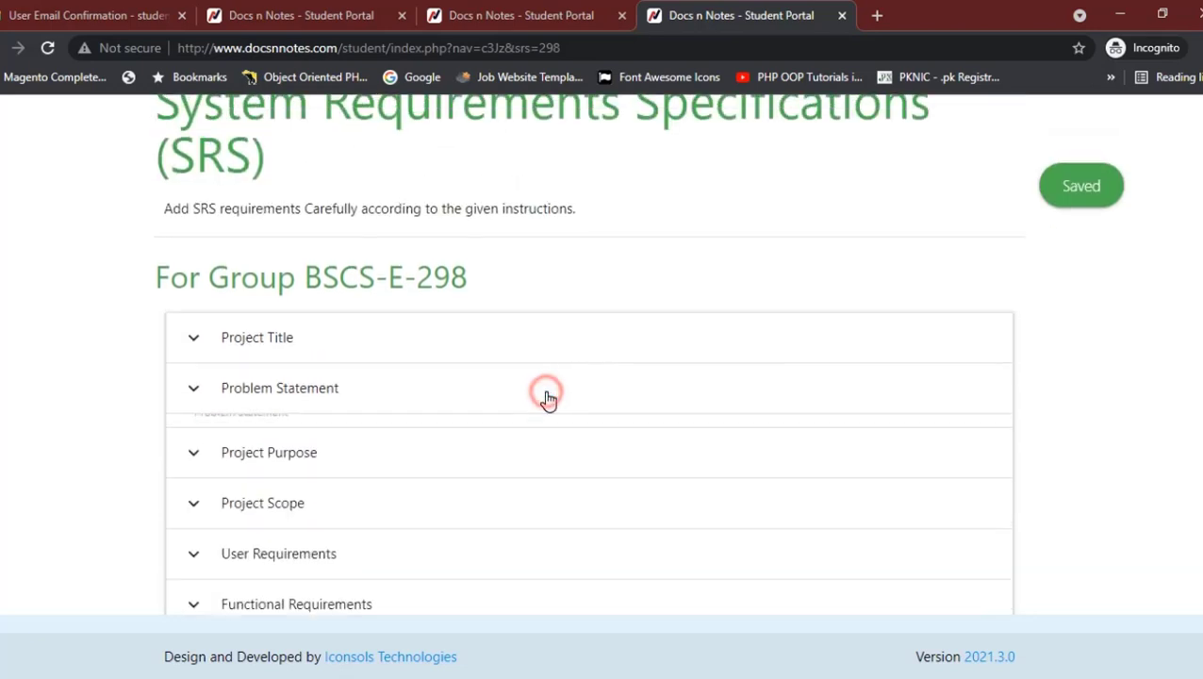
Step: Review the sections on the SRS view page and reload it to load the saved entries
click(563, 20)
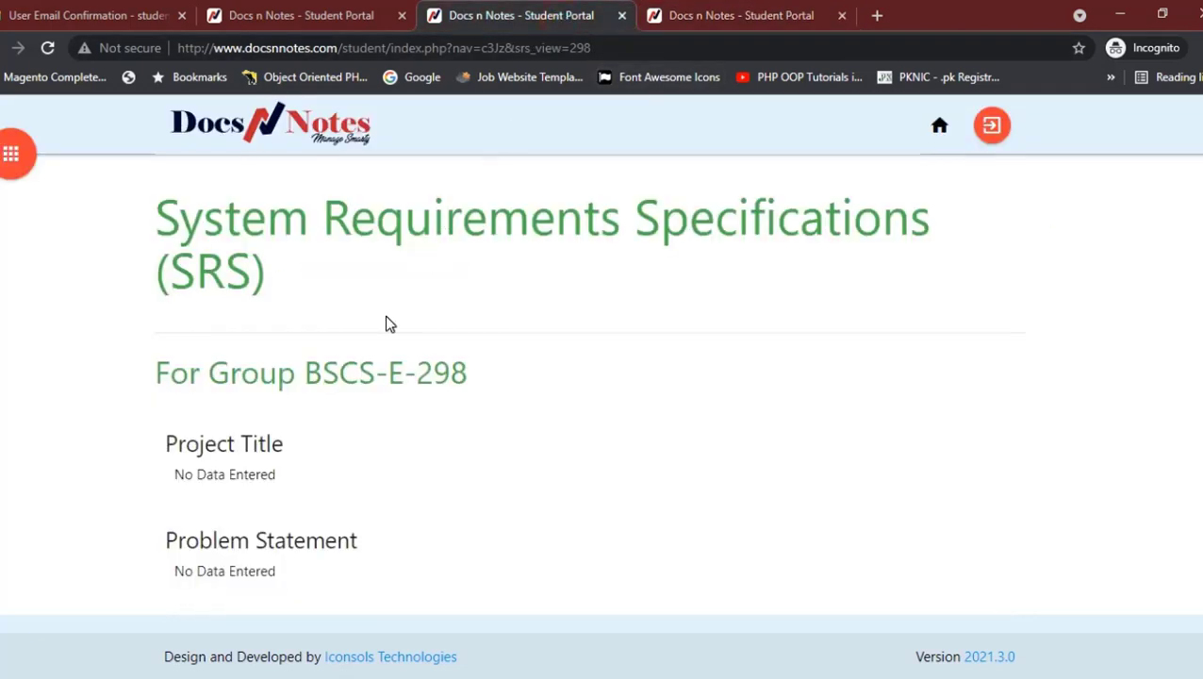
click(336, 21)
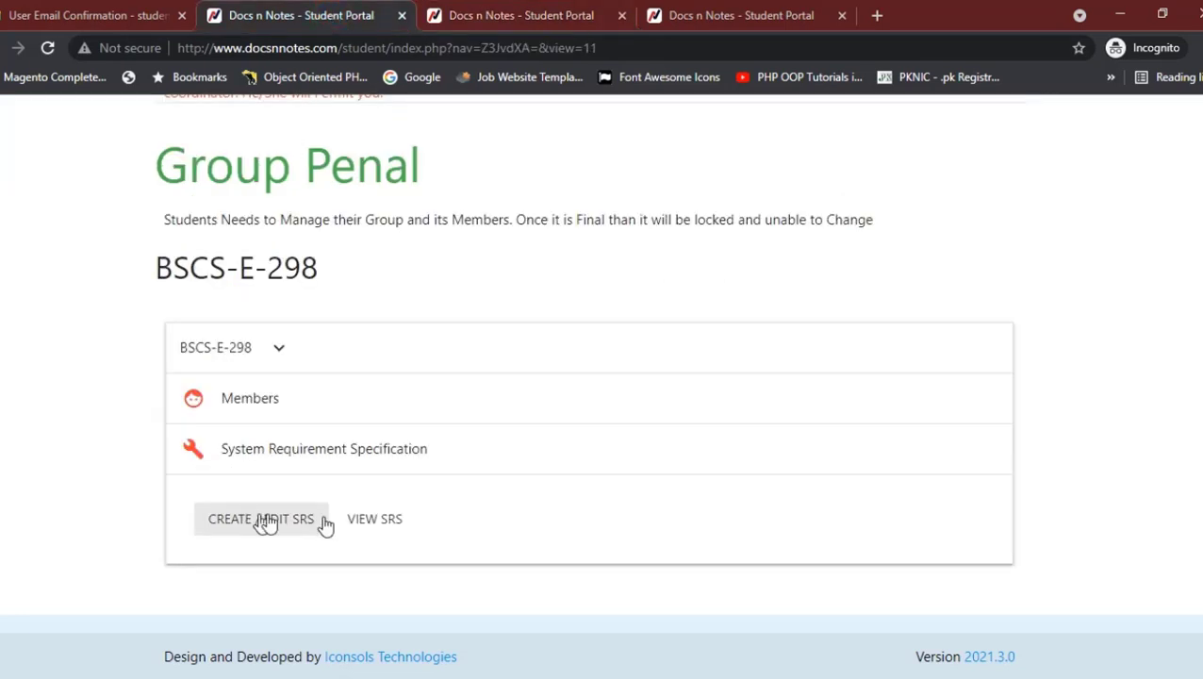
click(509, 15)
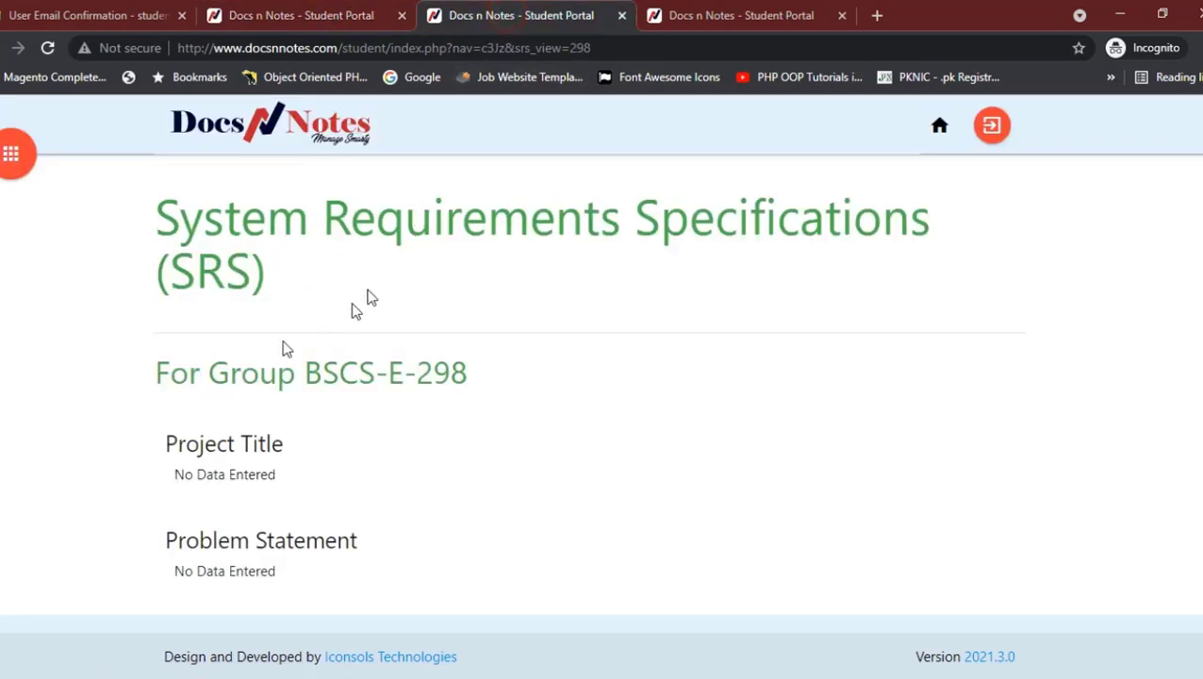
scroll(249, 510, down, 8)
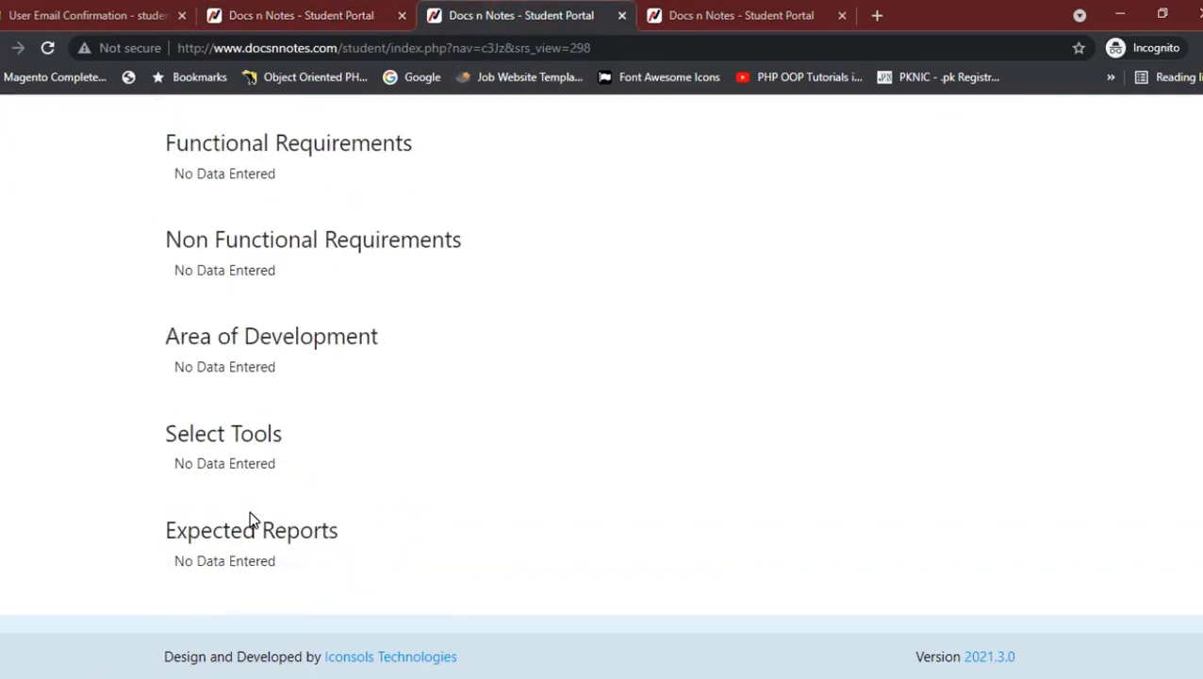
scroll(249, 514, down, 3)
scroll(250, 514, up, 15)
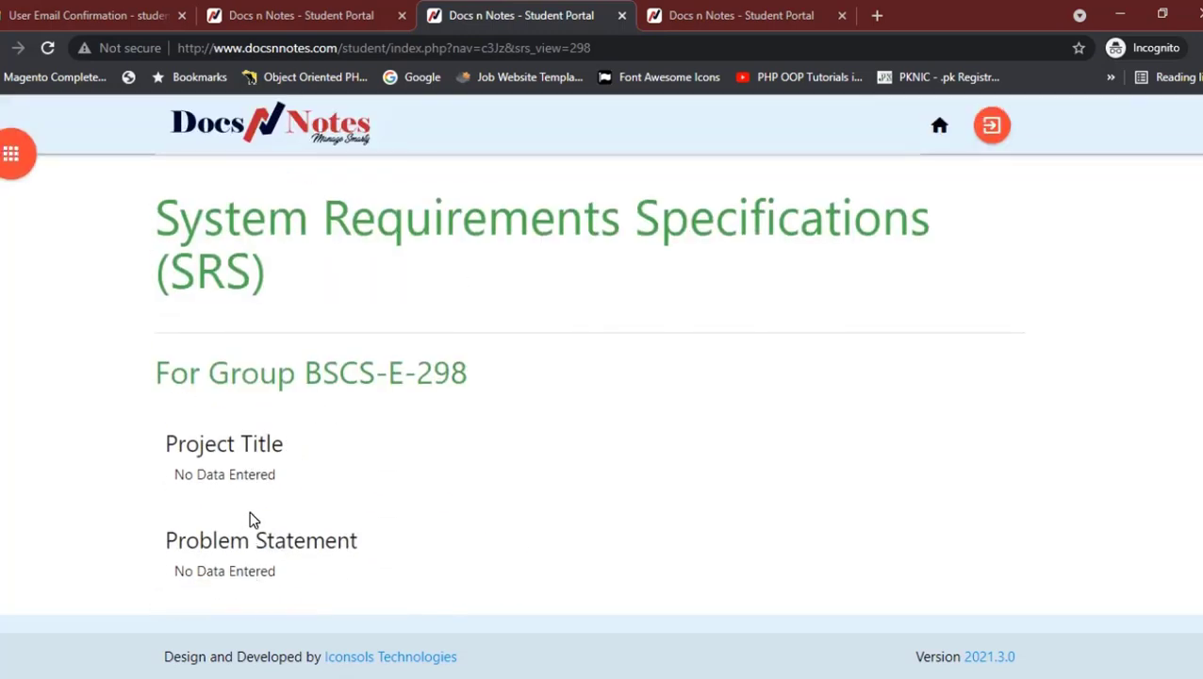
key(F5)
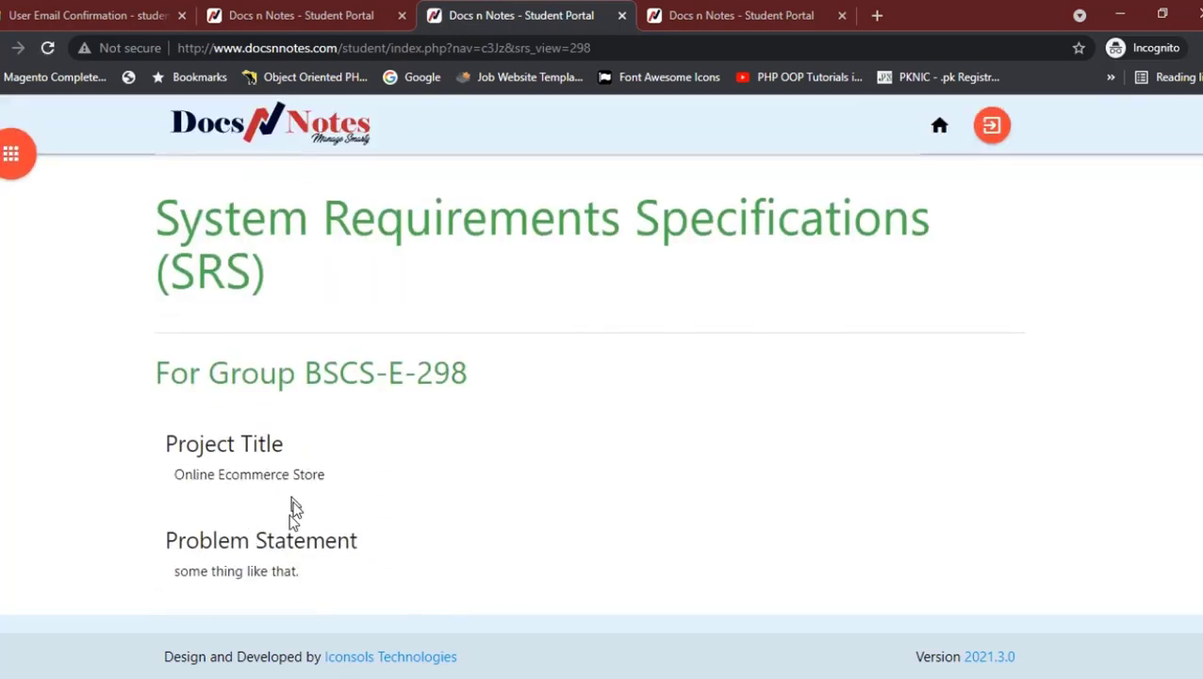
Step: Compare the sections and saved entries on the SRS view page with the requirement sections on the SRS editing page
scroll(259, 556, down, 2)
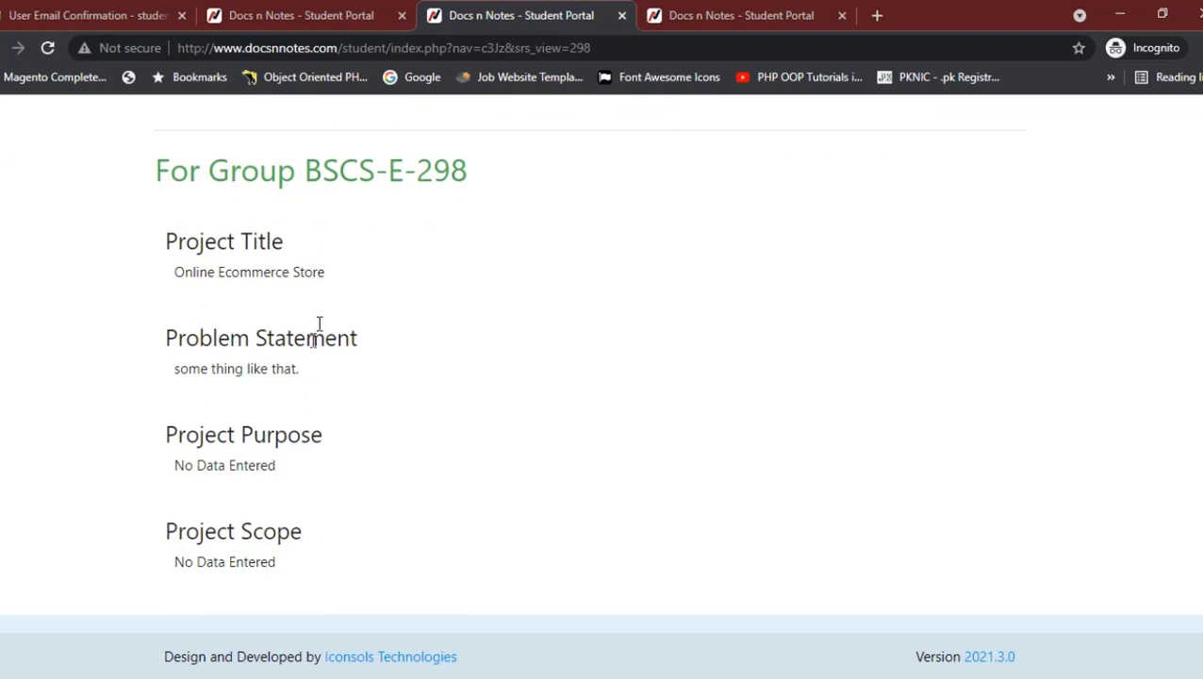
scroll(273, 507, down, 7)
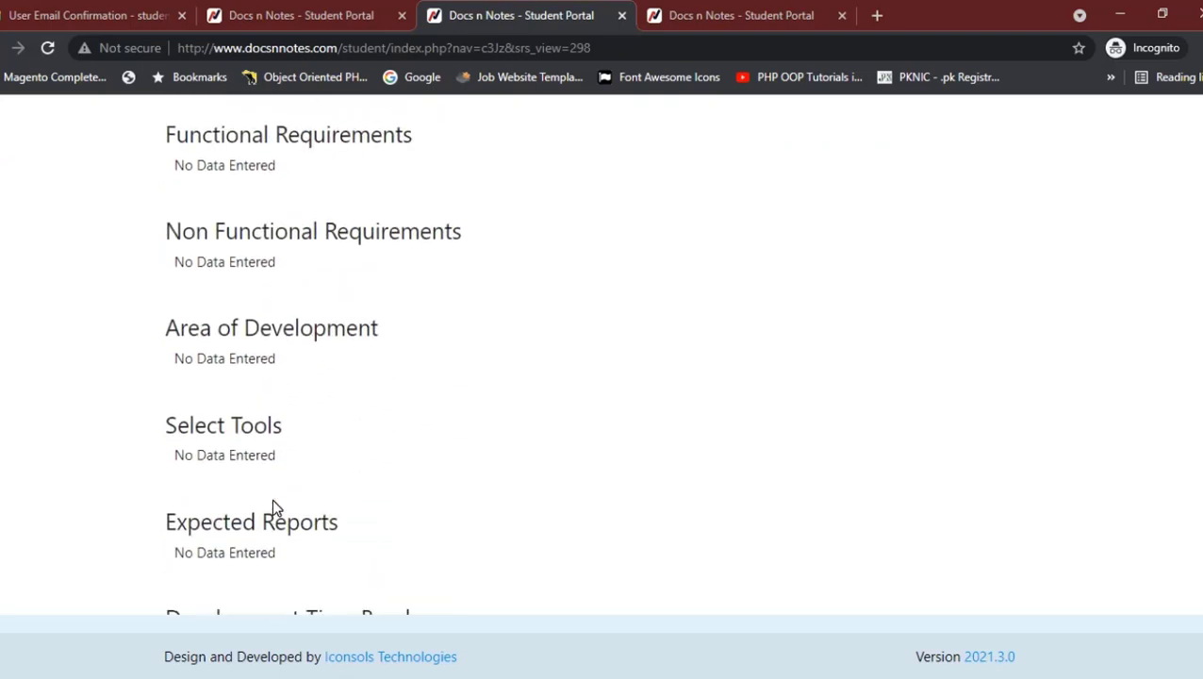
click(717, 16)
scroll(501, 412, down, 5)
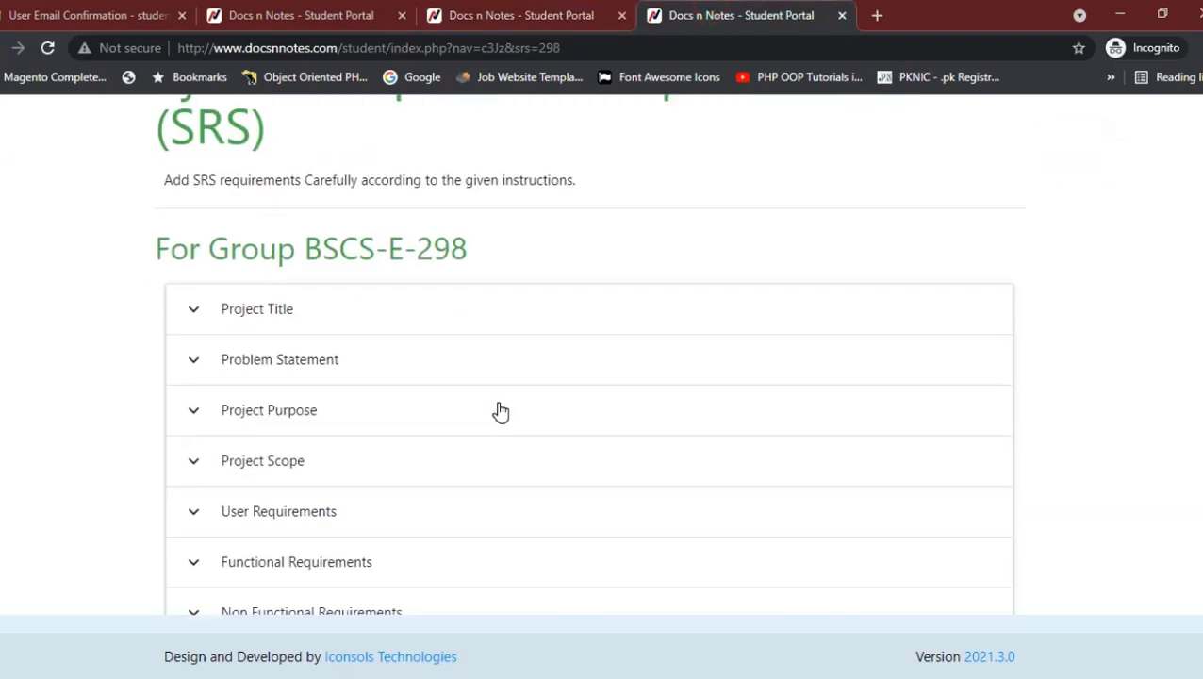
click(481, 18)
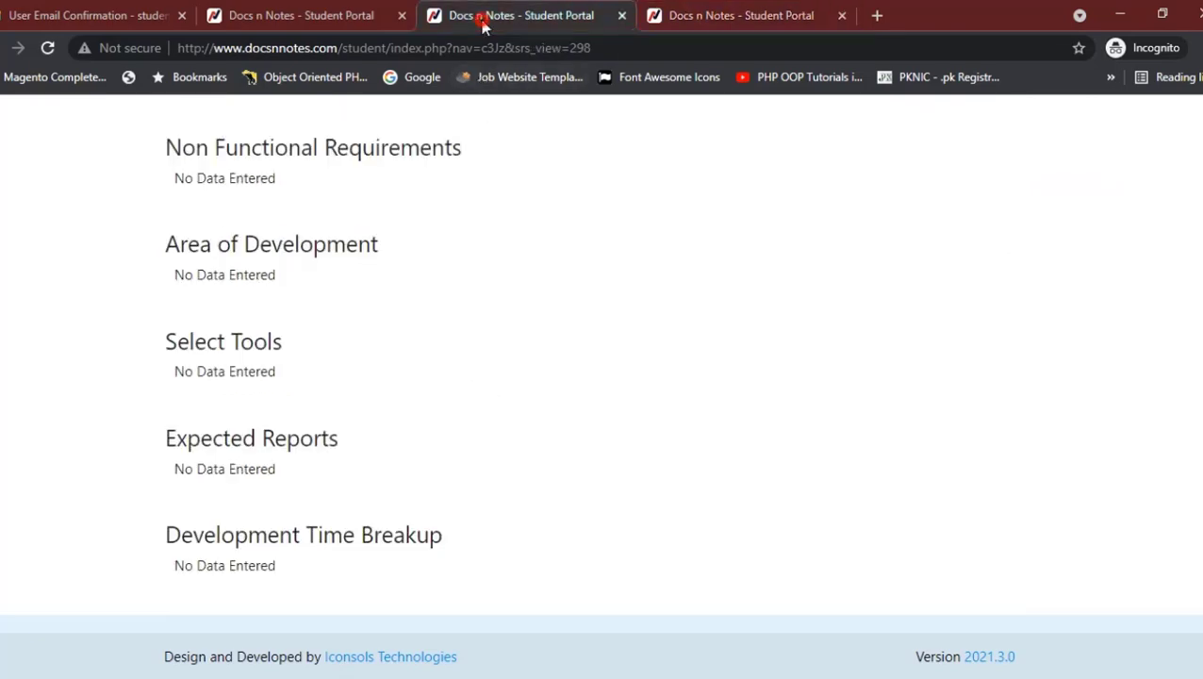
scroll(303, 381, up, 6)
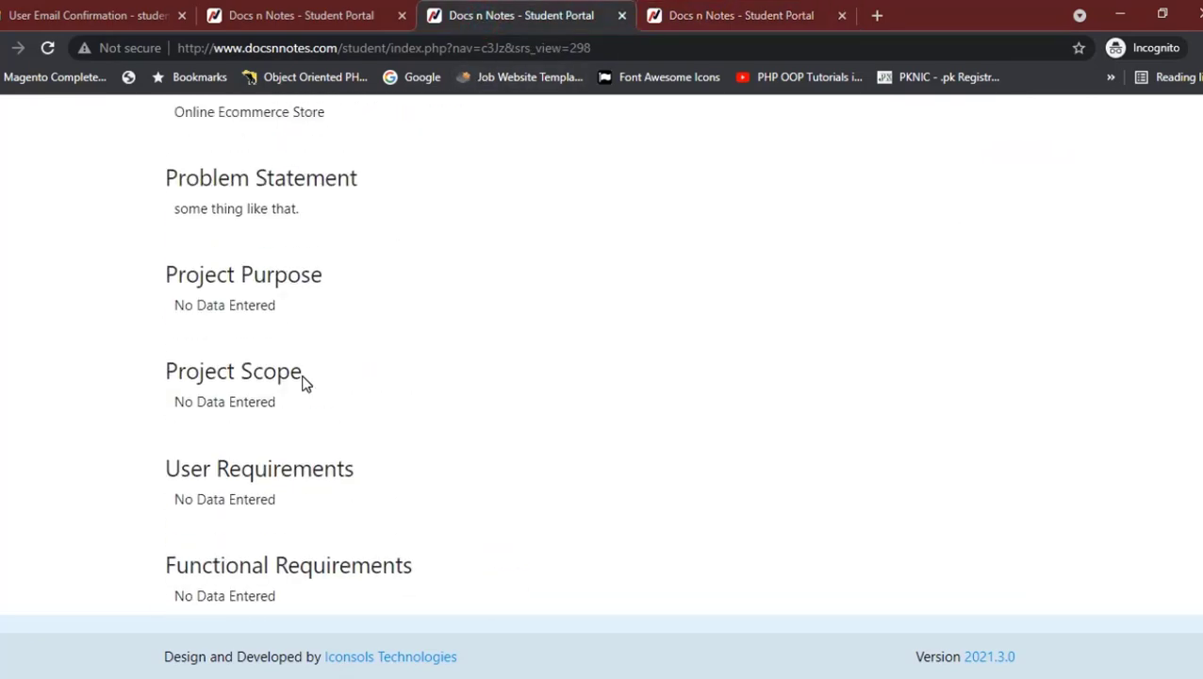
scroll(304, 382, up, 3)
scroll(304, 382, down, 5)
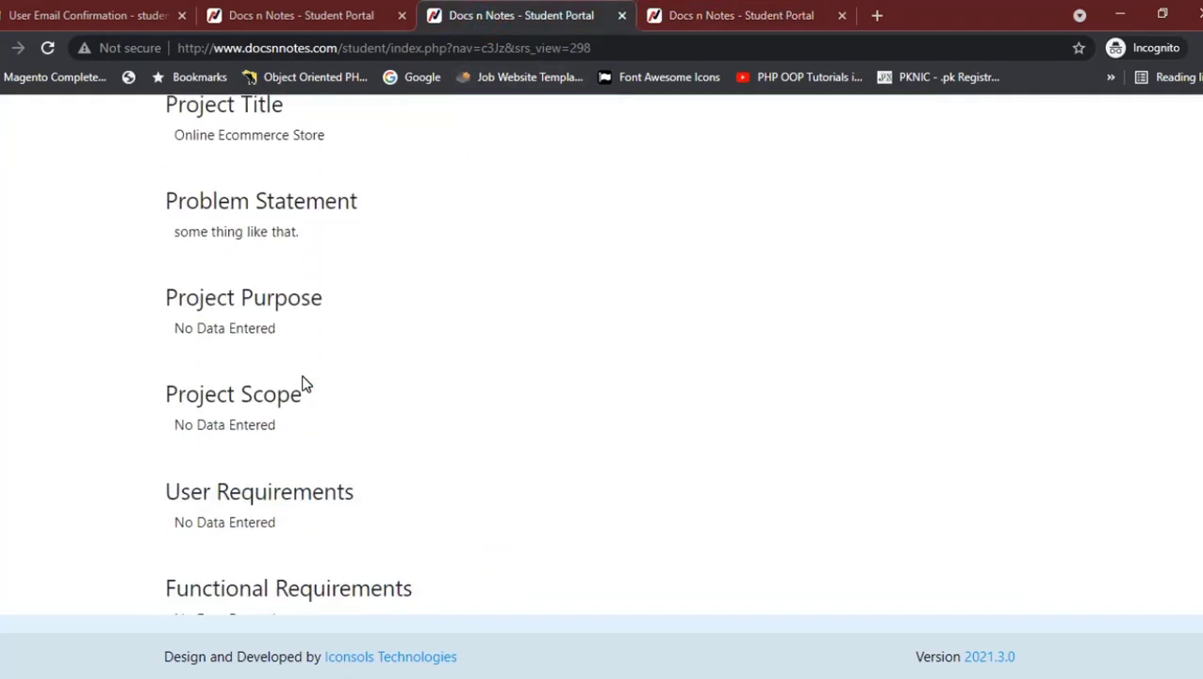
scroll(304, 382, down, 5)
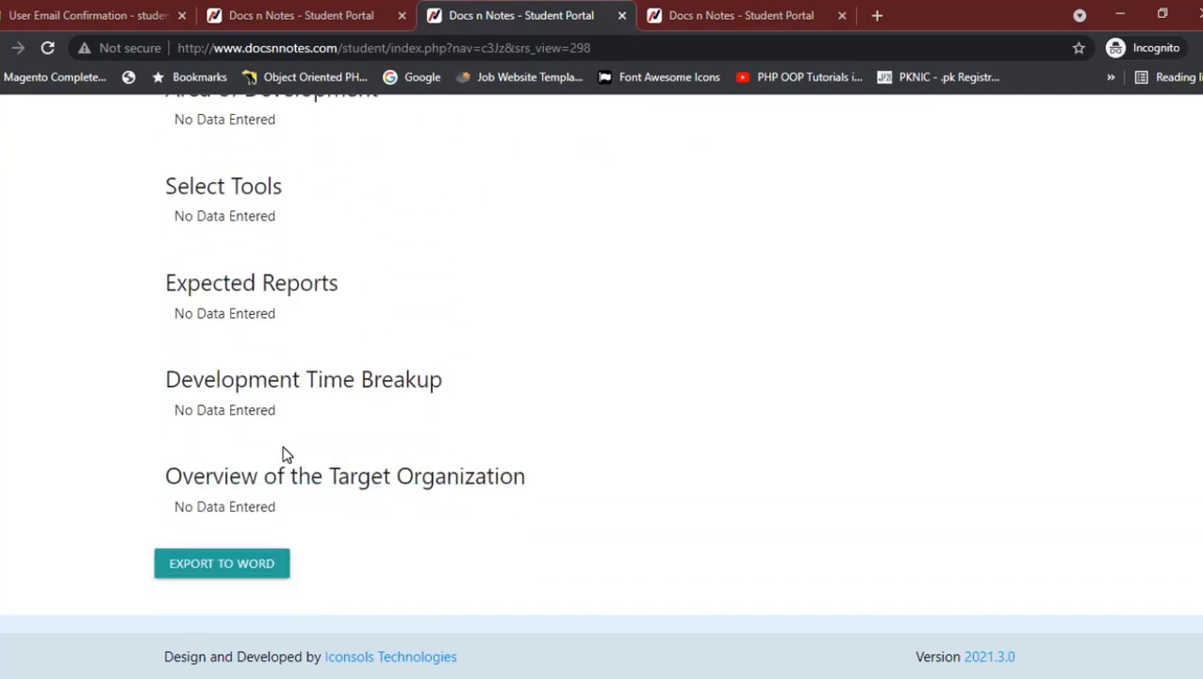
click(722, 21)
scroll(364, 443, up, 5)
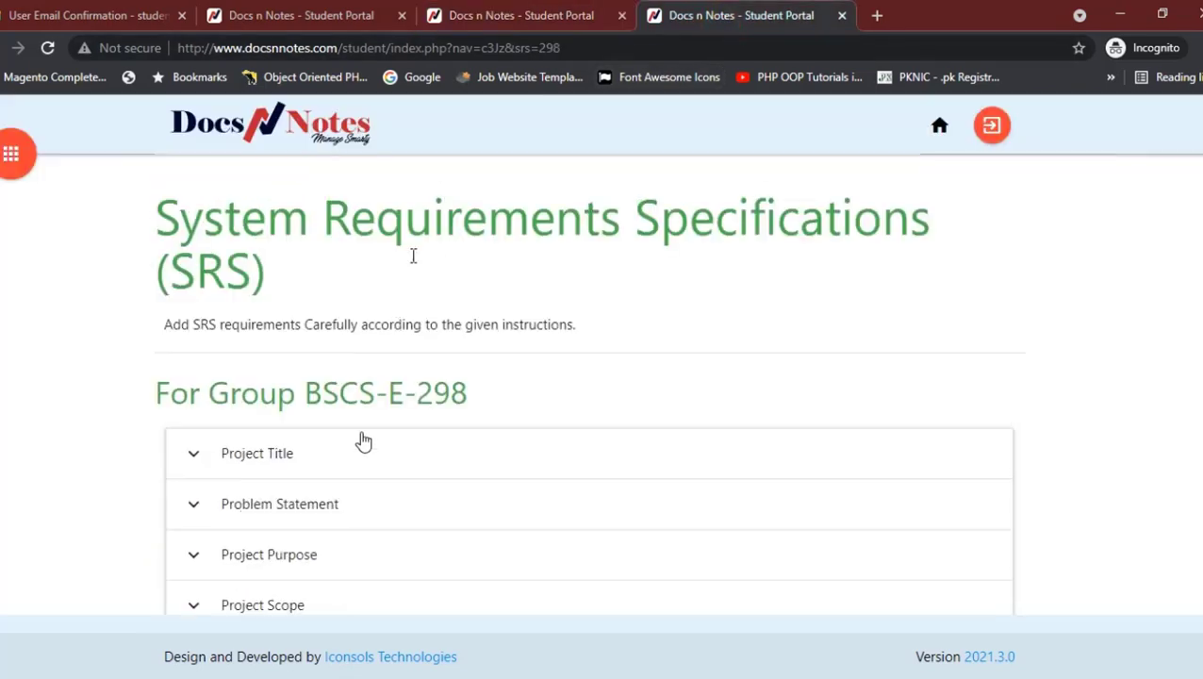
click(555, 15)
scroll(262, 217, up, 1)
scroll(261, 216, up, 10)
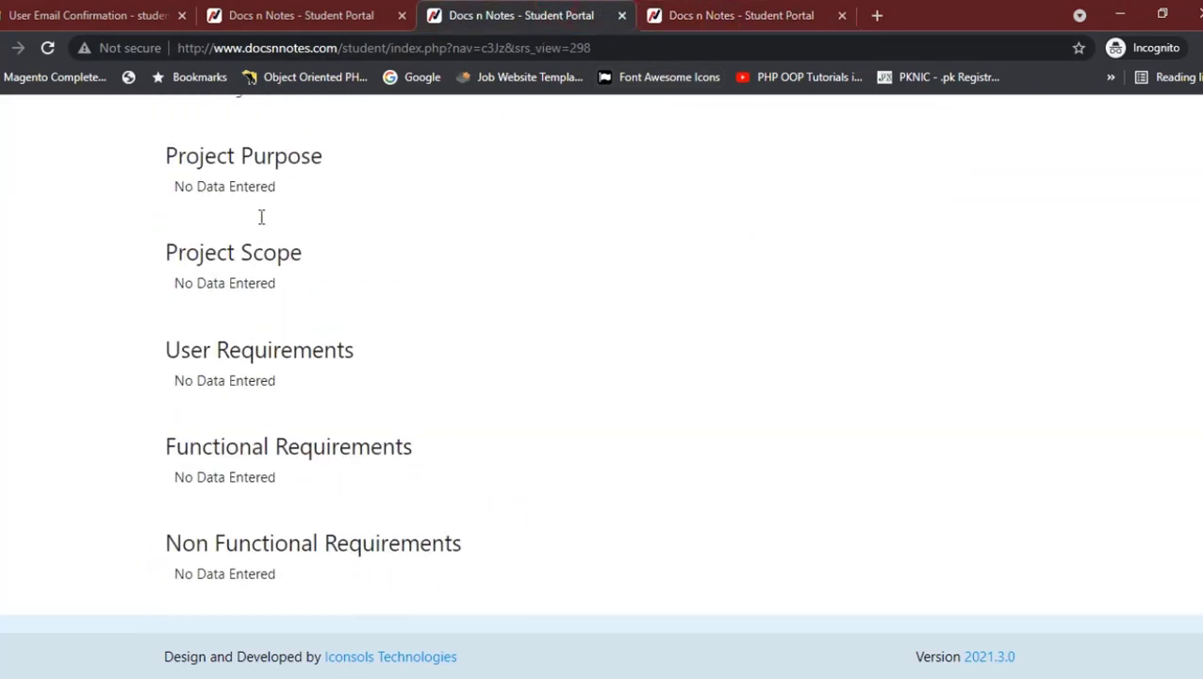
Step: Export the SRS to Word from the end of the view page and show the downloaded file in its folder
scroll(261, 217, down, 15)
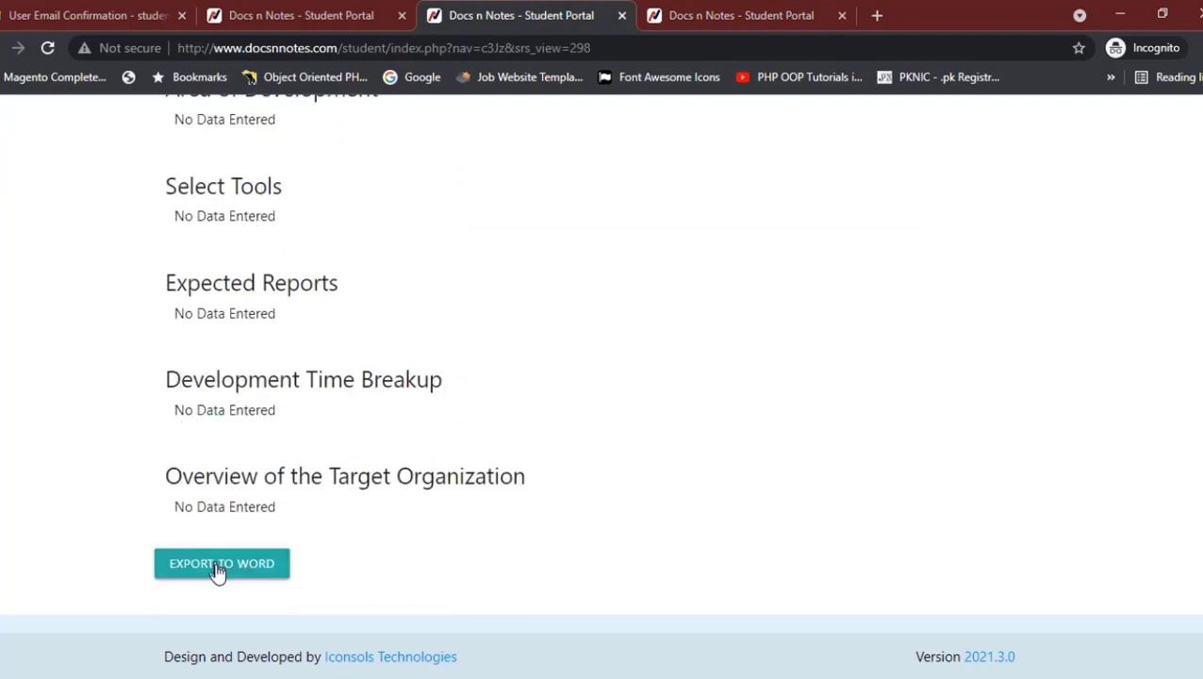
click(216, 569)
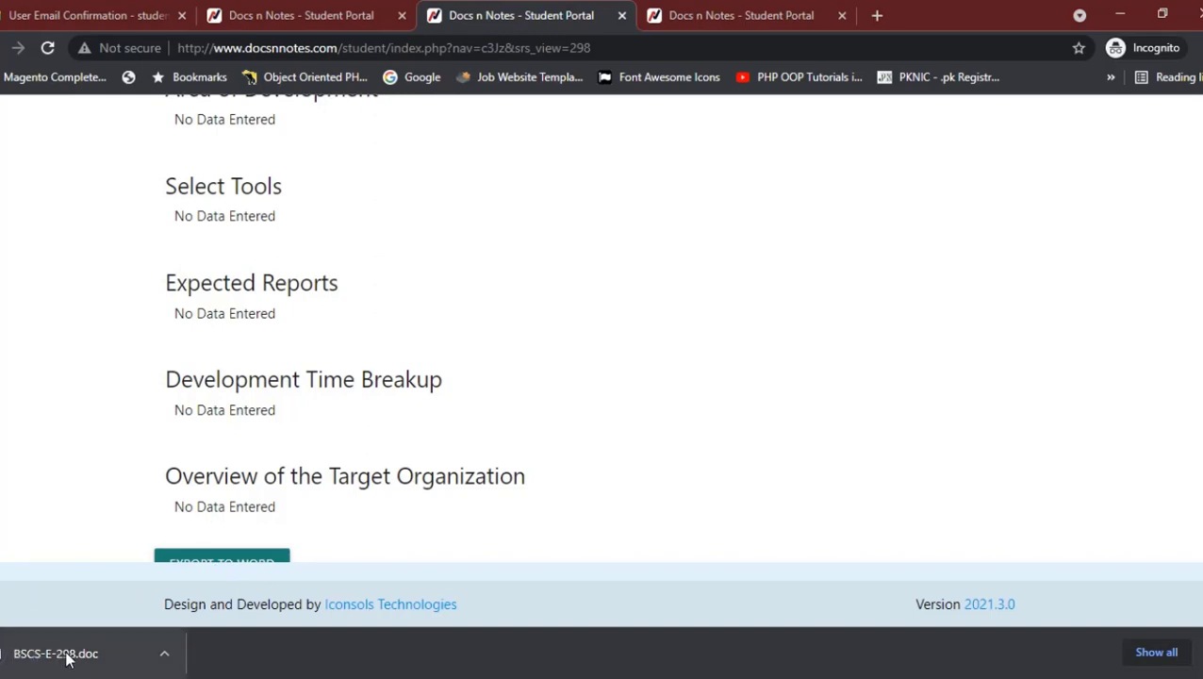
click(165, 653)
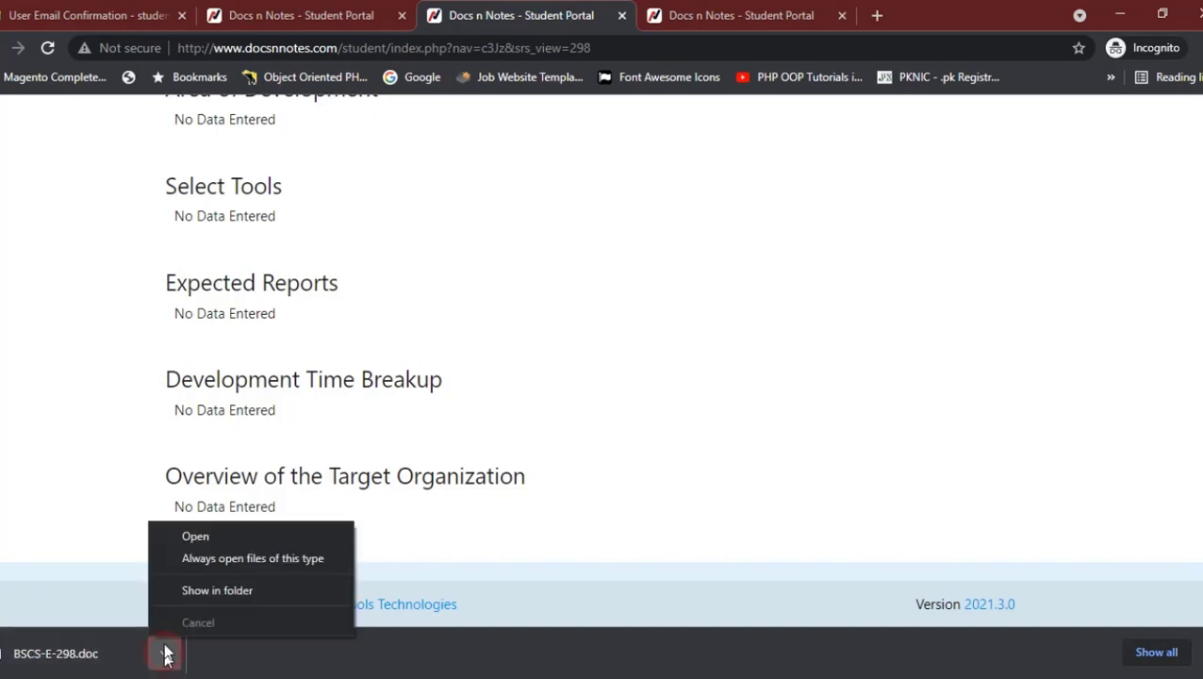
click(194, 593)
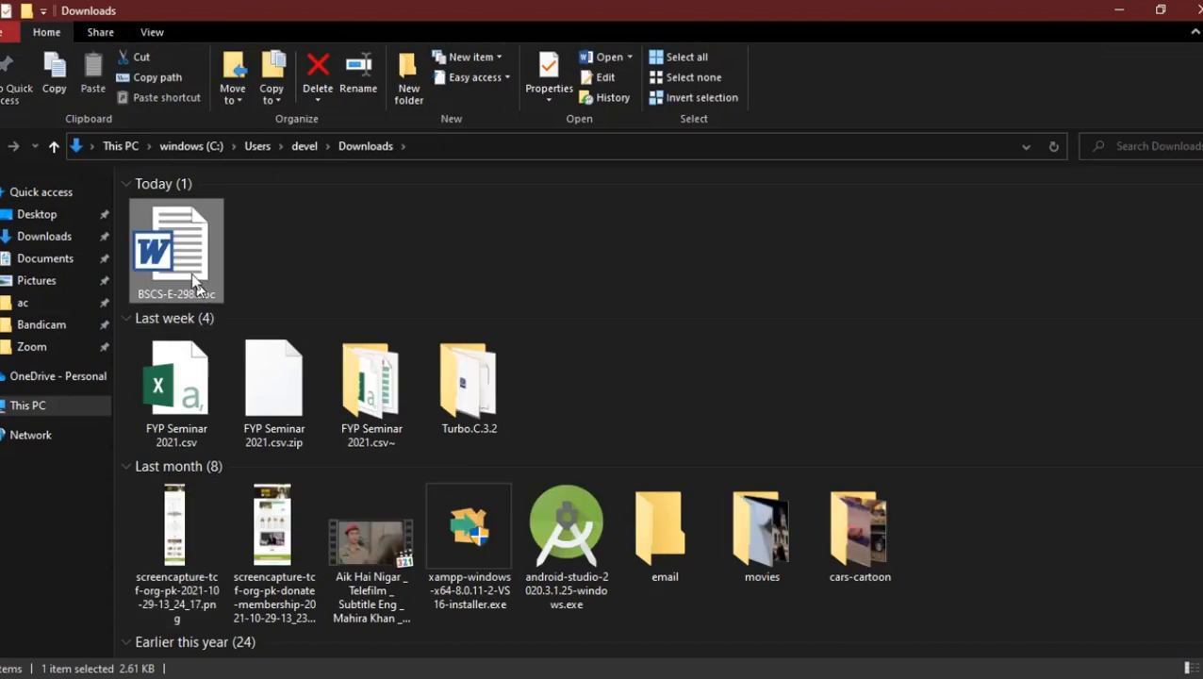
Step: Open the exported BSCS-E-298.doc from the Downloads folder in Word
click(186, 267)
double_click(186, 267)
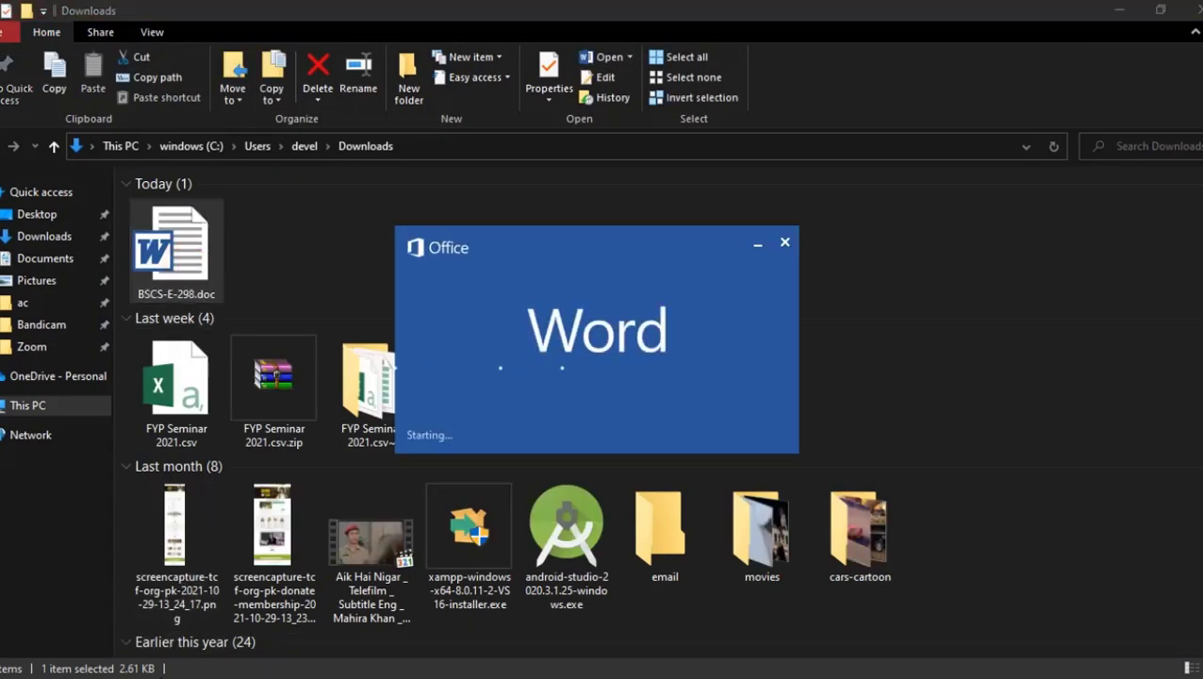
click(268, 603)
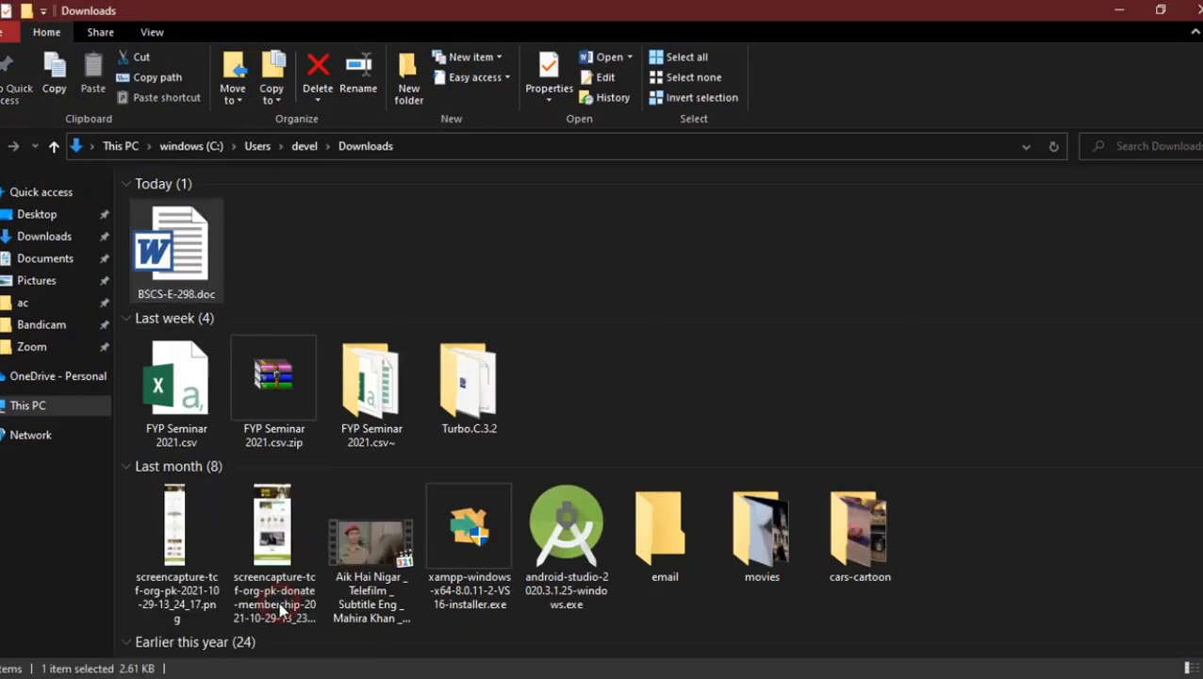
click(81, 604)
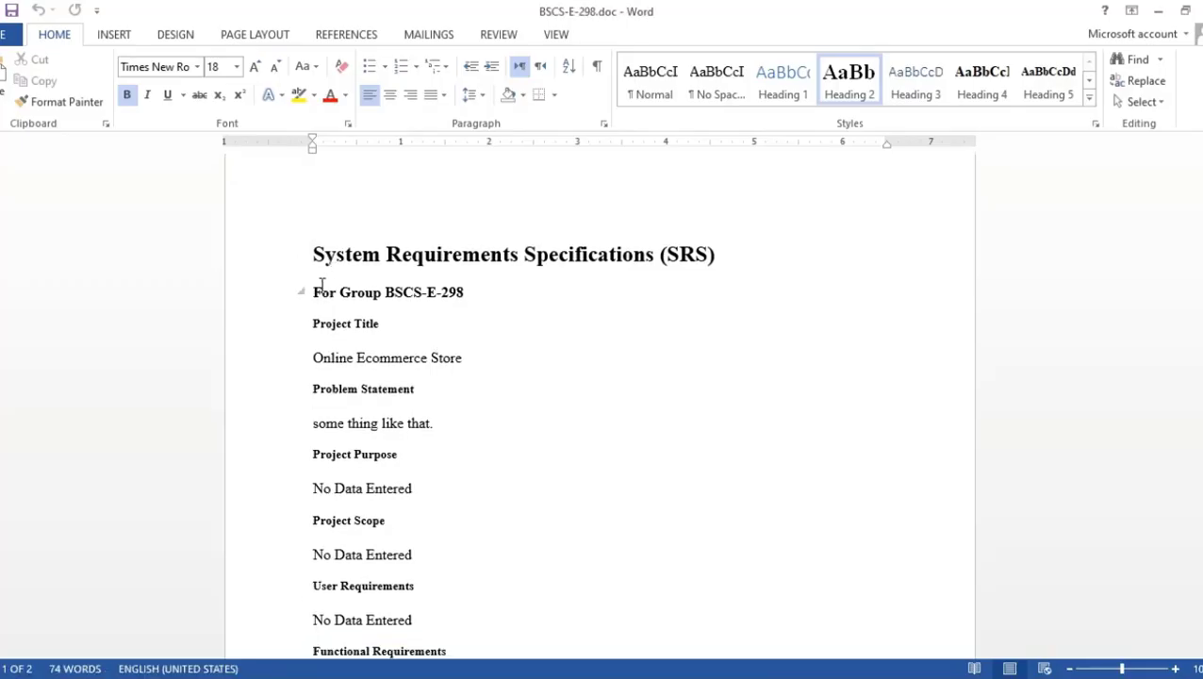
Step: Review the exported SRS document from the title and group heading to Overview of the Target Organization
drag(317, 290, 469, 292)
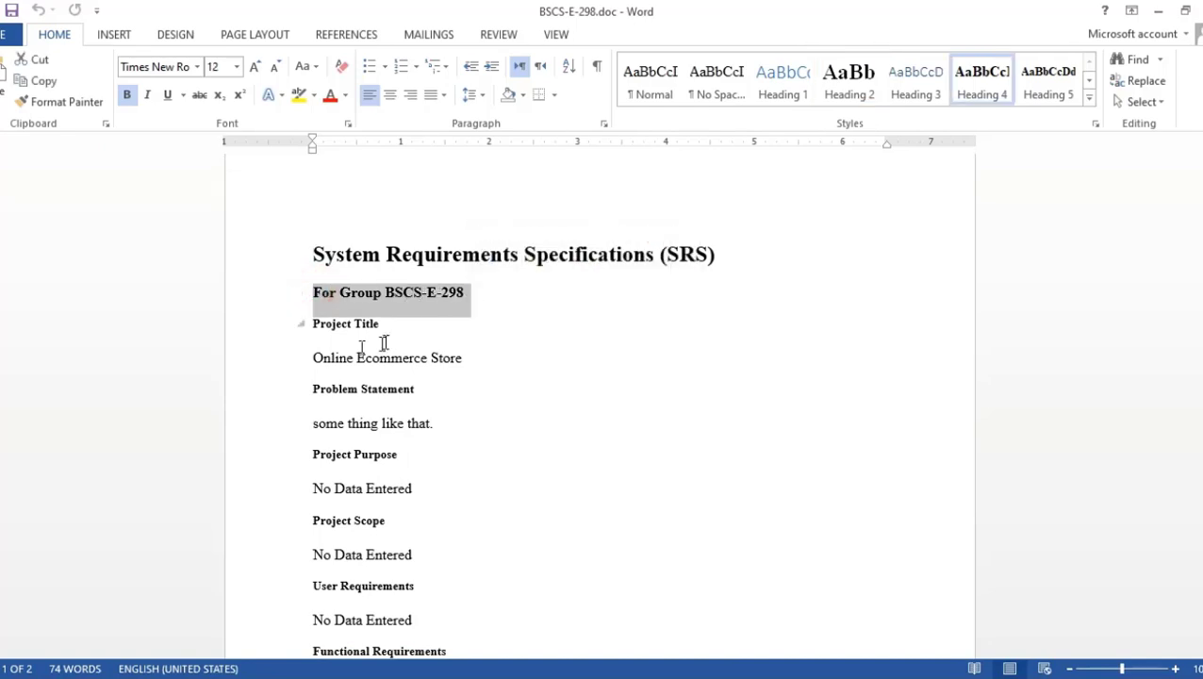
scroll(326, 419, down, 10)
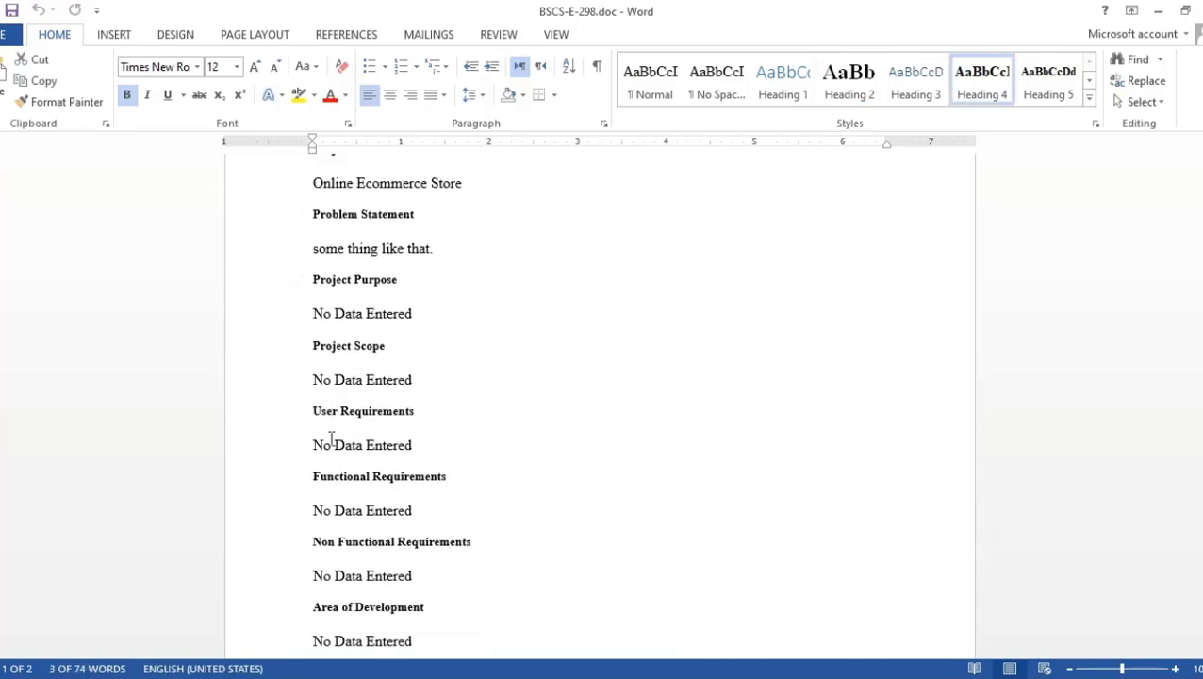
scroll(331, 439, down, 10)
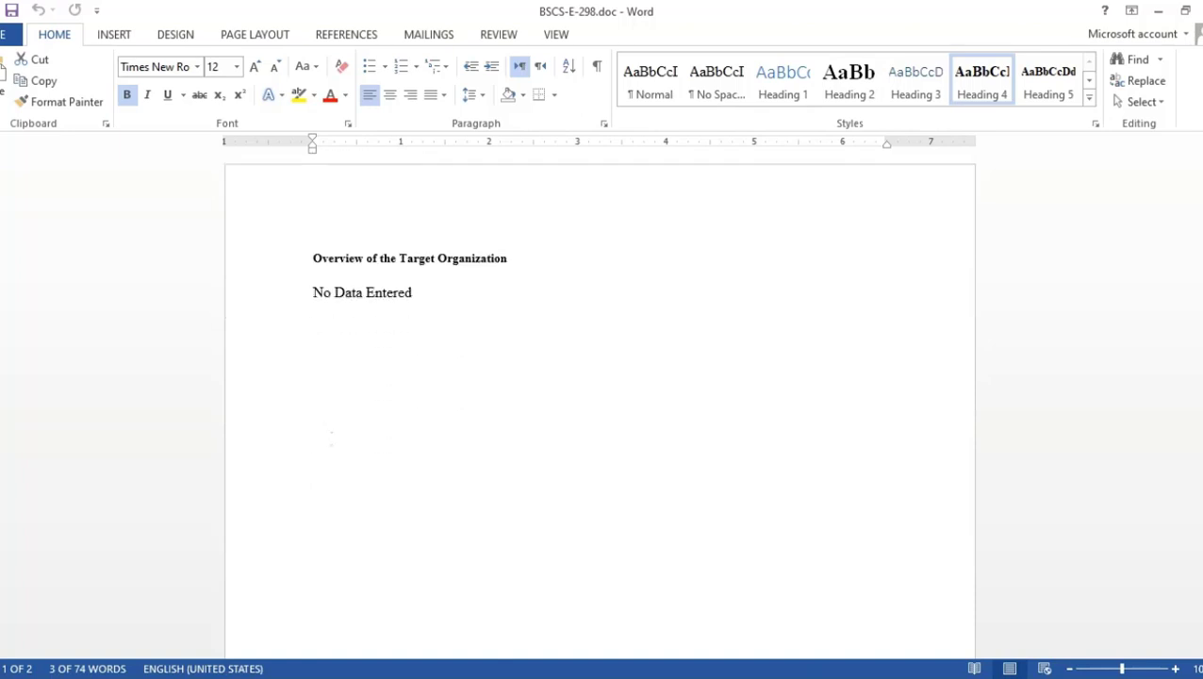
scroll(331, 436, up, 10)
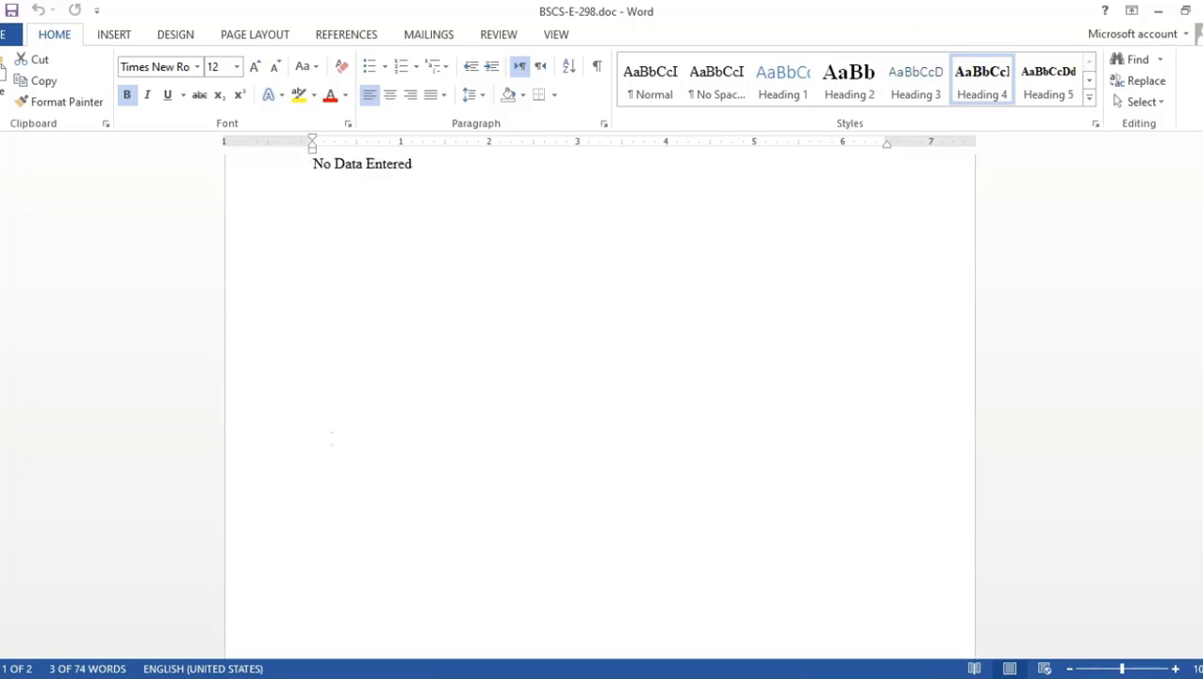
scroll(332, 440, up, 8)
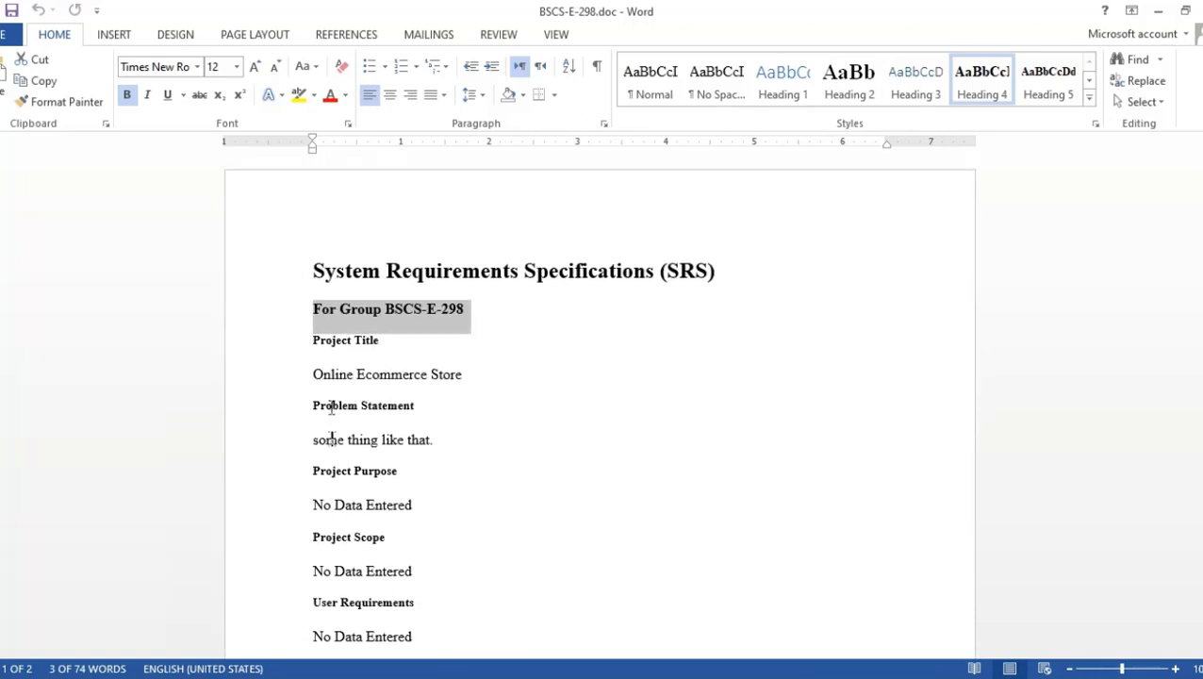
click(492, 379)
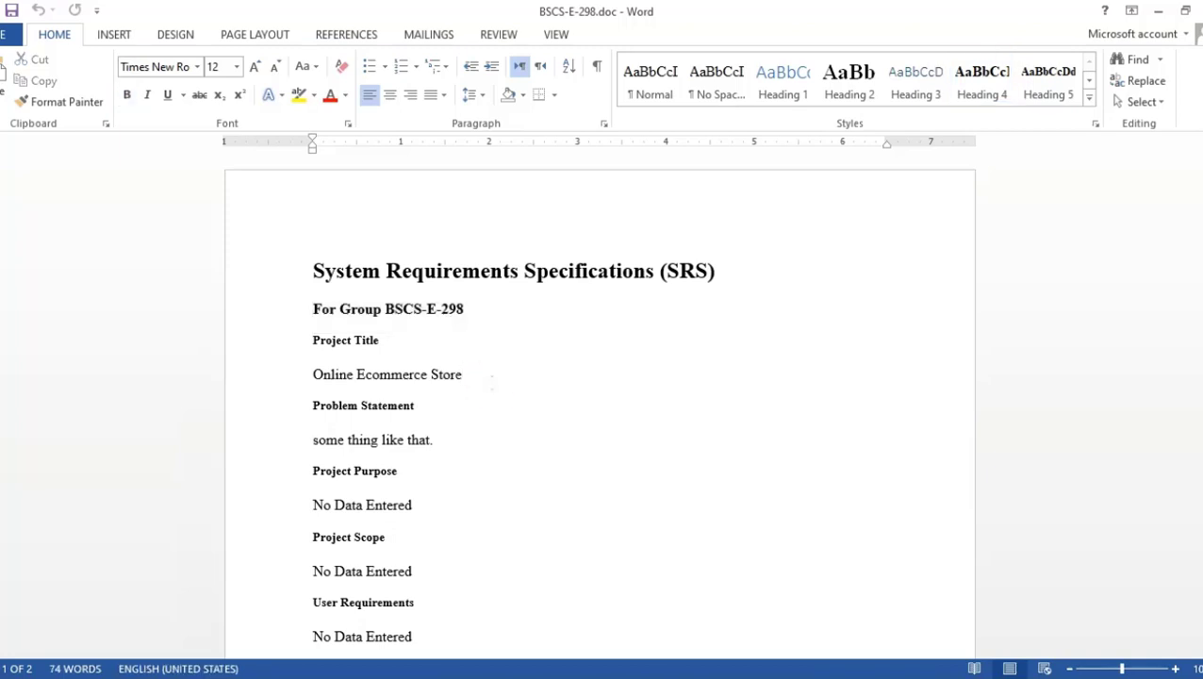
drag(473, 308, 312, 288)
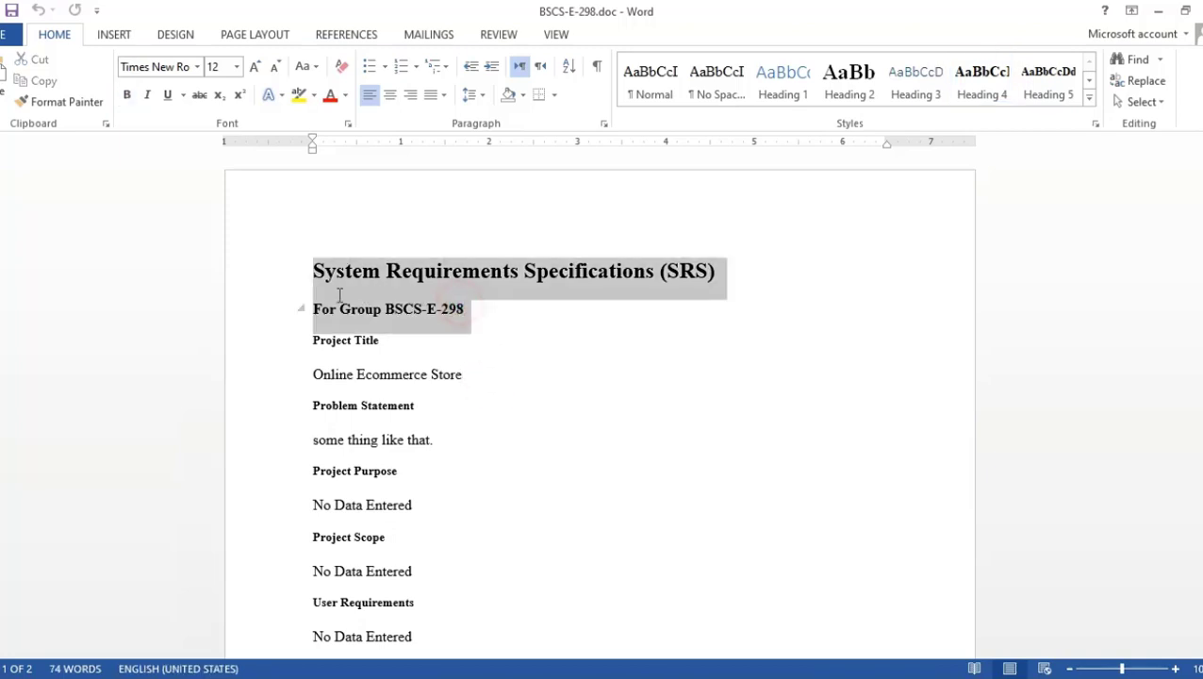
click(479, 313)
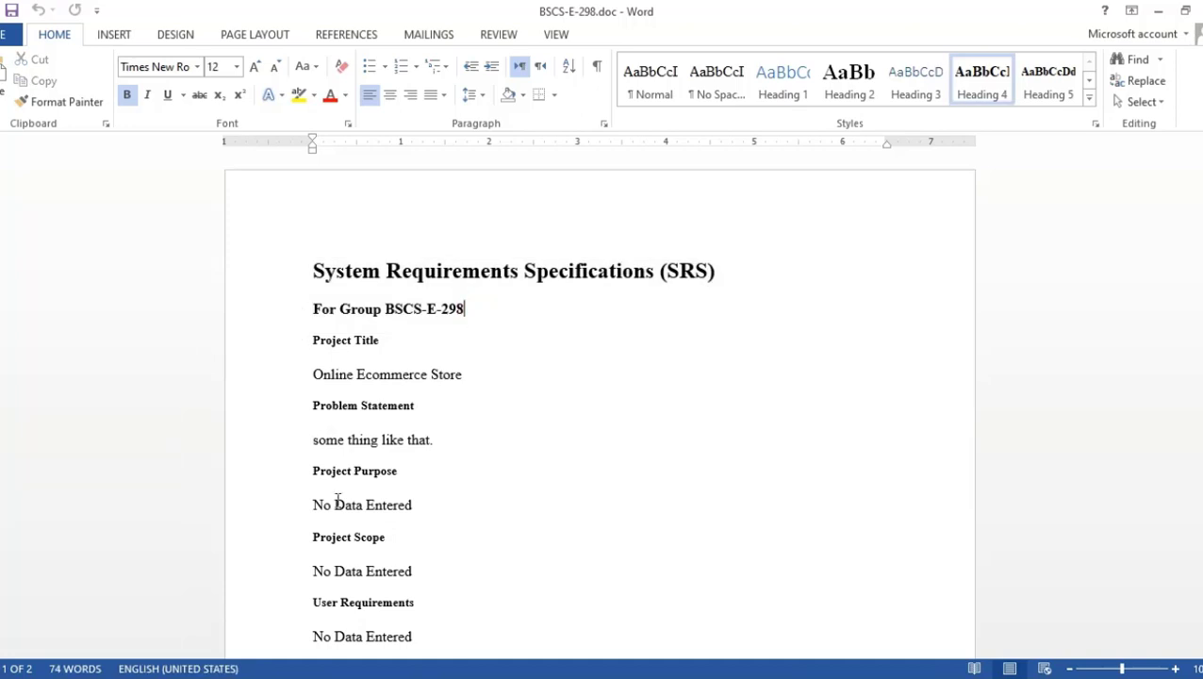
Step: Close the Word document and return to the student portal's group page in the browser, closing both SRS pages
click(1196, 9)
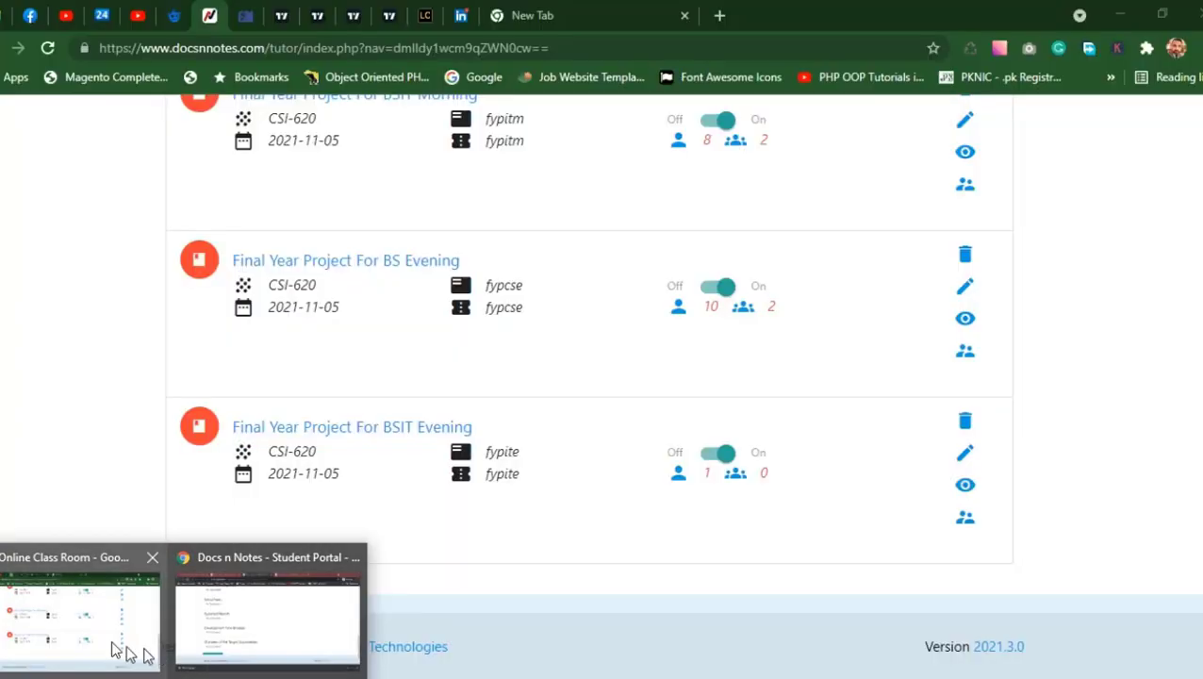
click(114, 646)
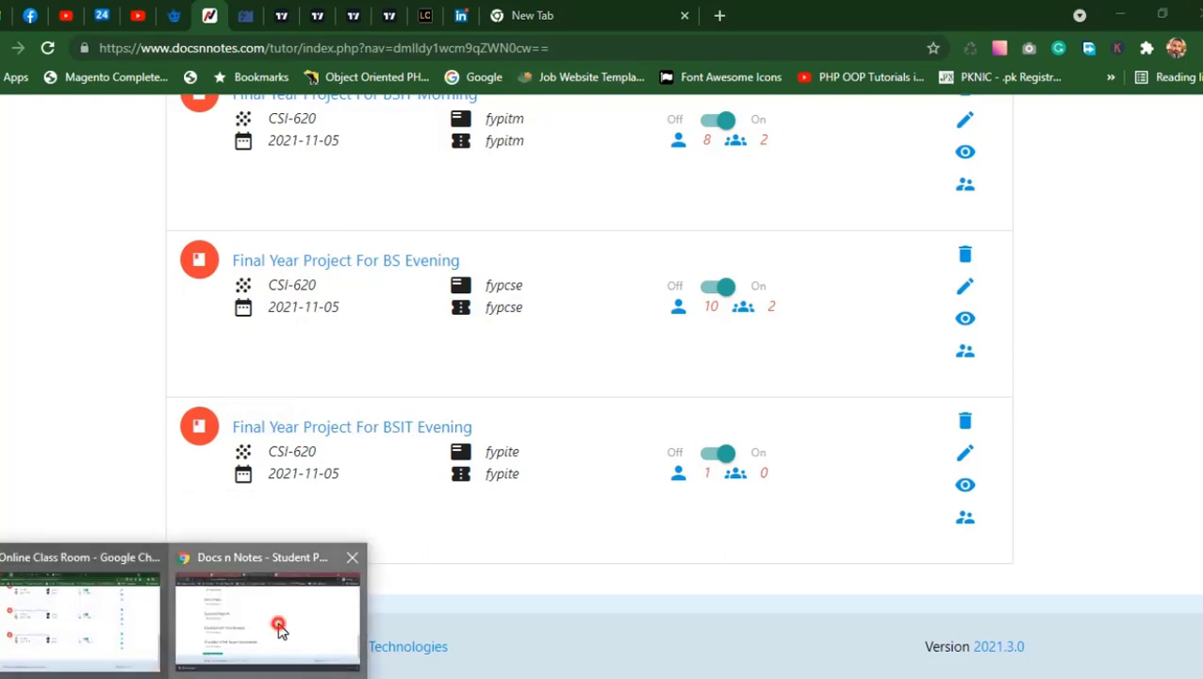
click(278, 626)
scroll(393, 425, up, 10)
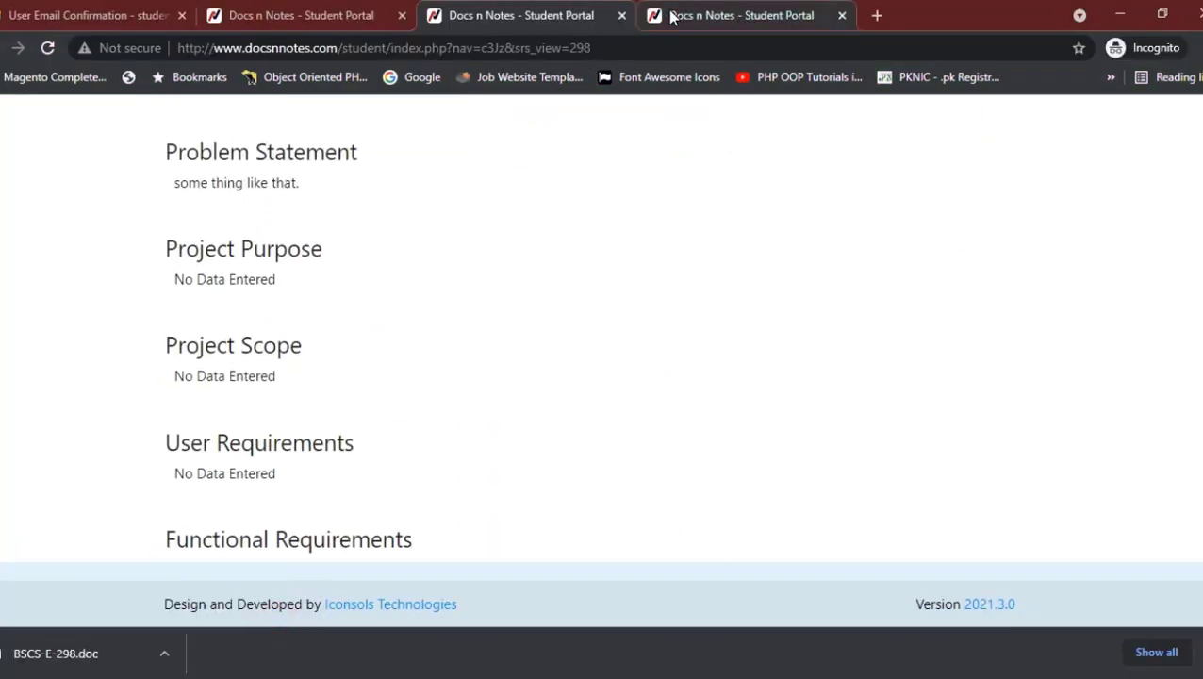
click(622, 15)
click(621, 16)
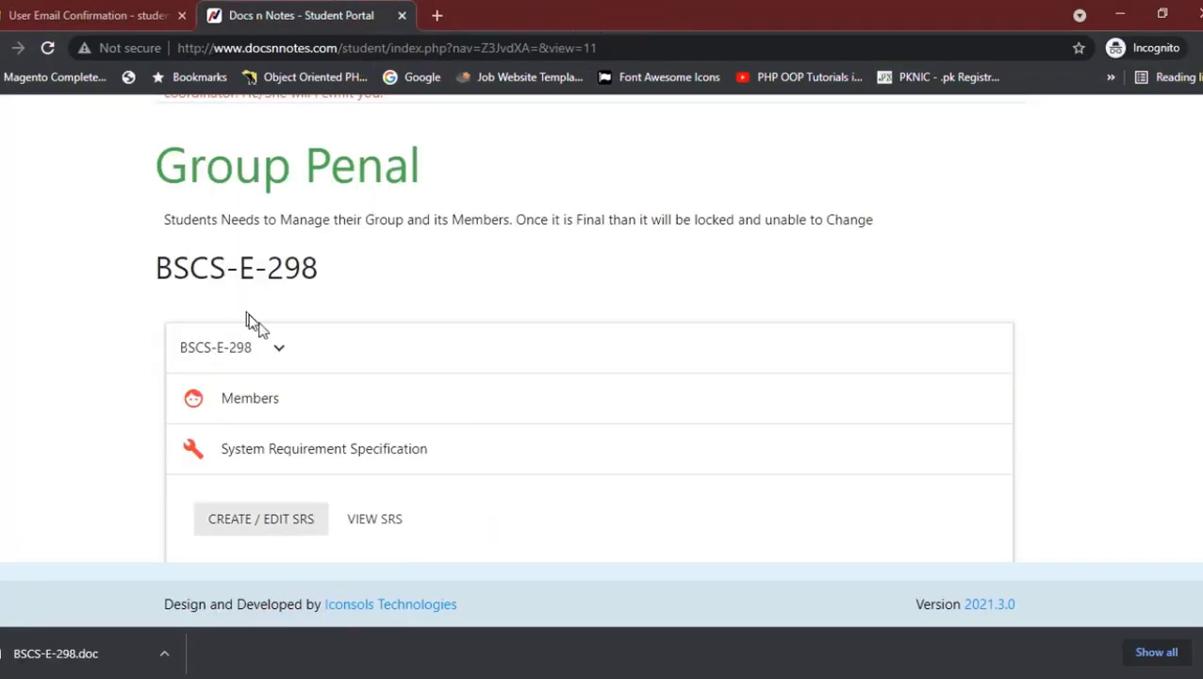
Step: Examine the member list and the add-member form of group BSCS-E-298, then collapse the Members section
click(272, 346)
click(271, 345)
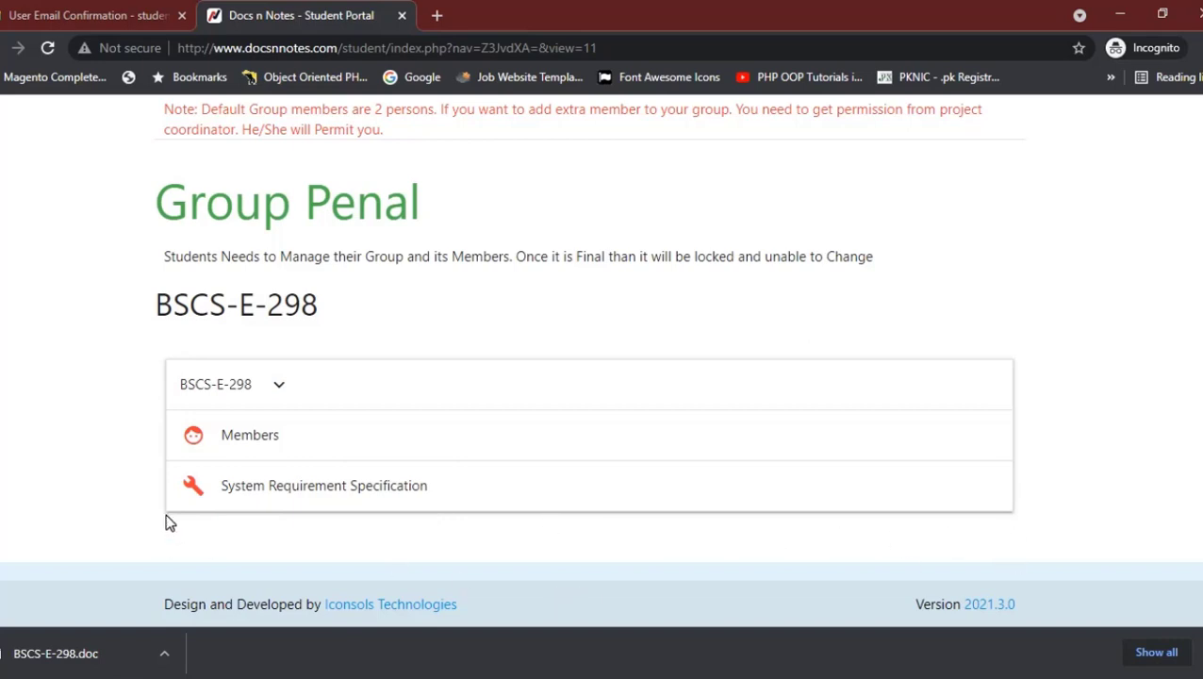
click(292, 445)
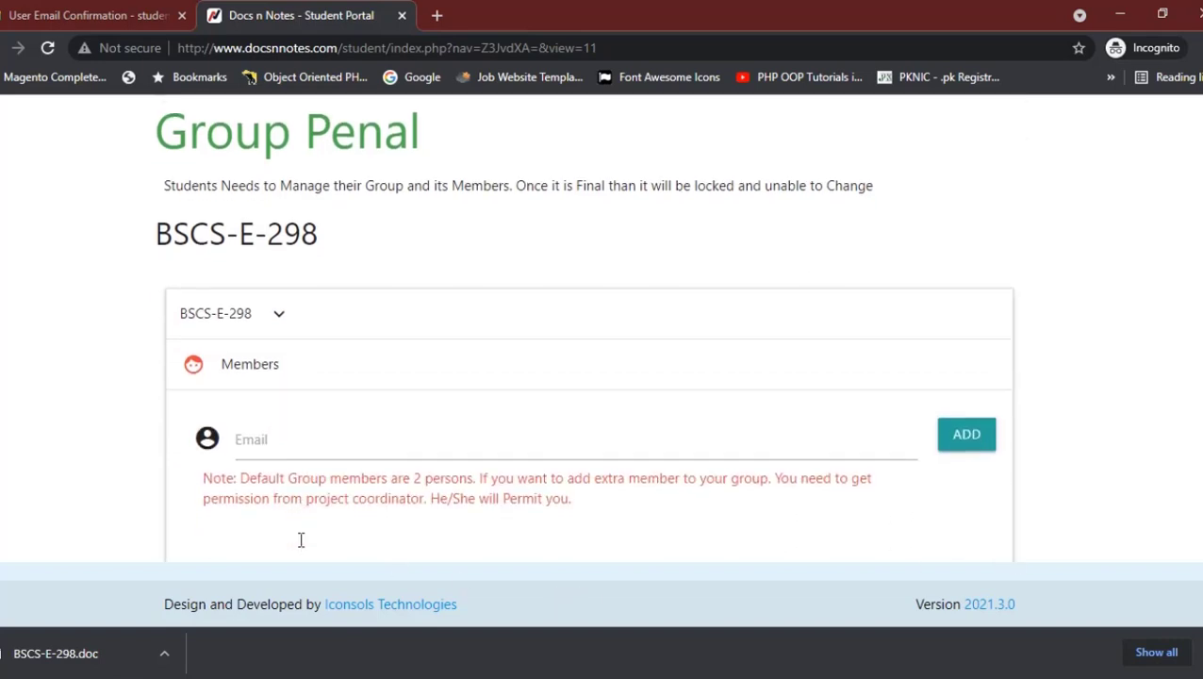
scroll(301, 539, down, 3)
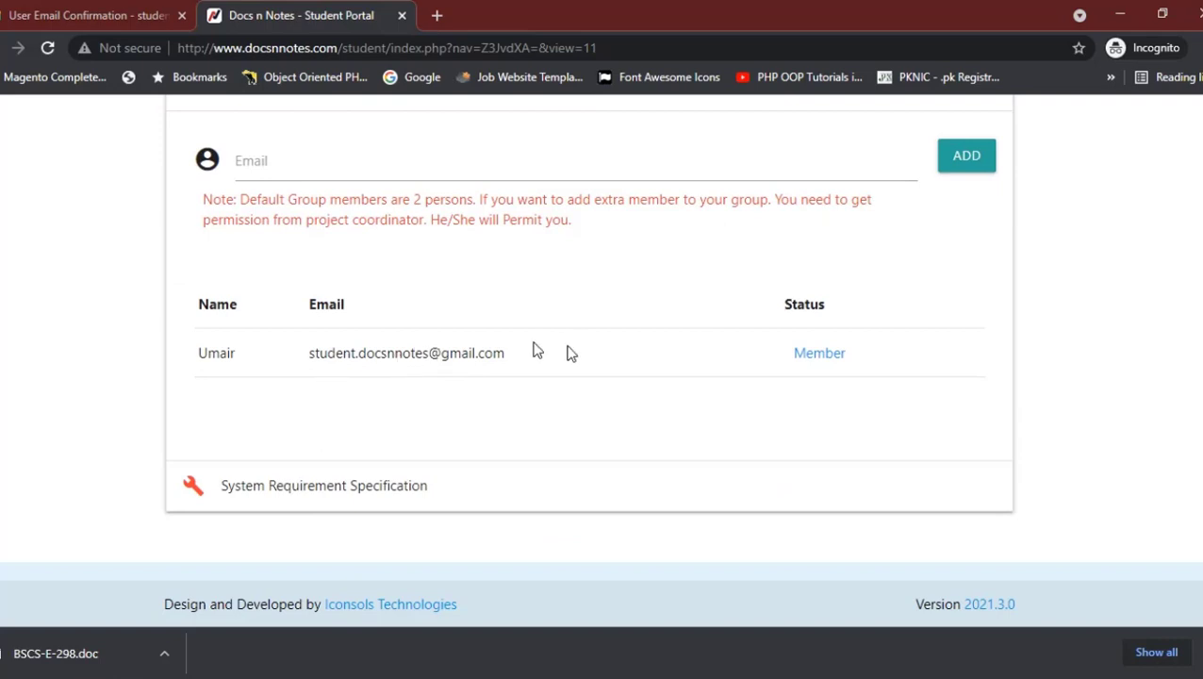
scroll(444, 335, up, 3)
click(281, 446)
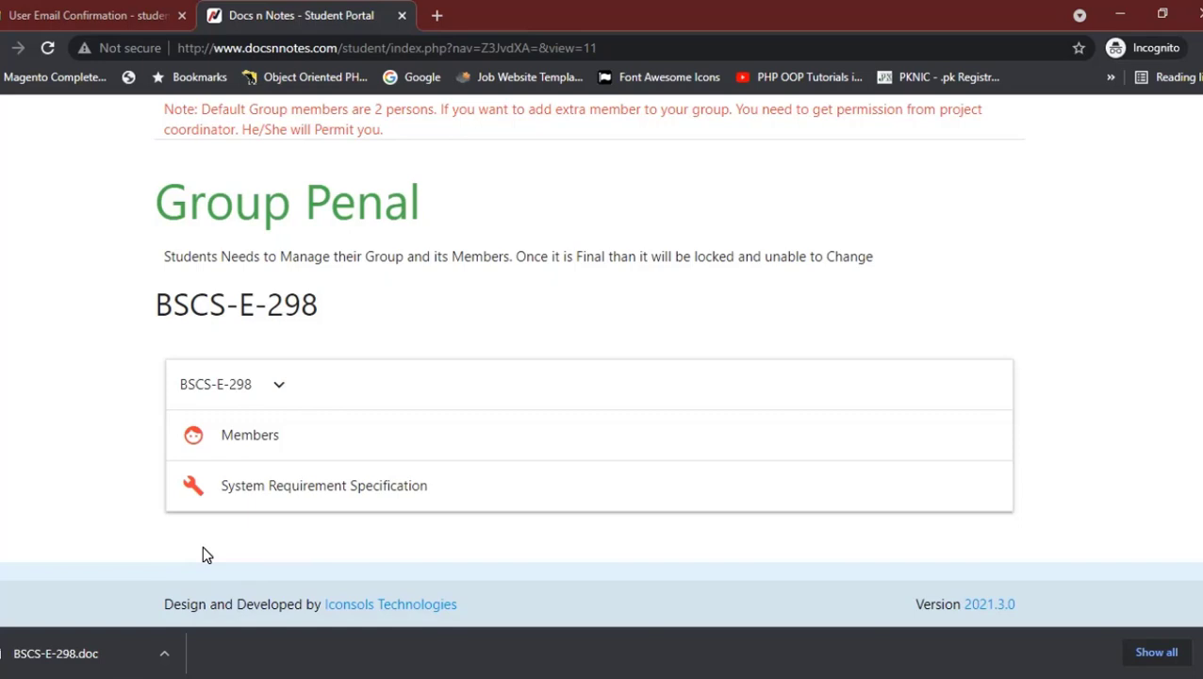
Step: Expand the group's System Requirement Specification section to view its SRS options, and reopen the Members section
click(246, 487)
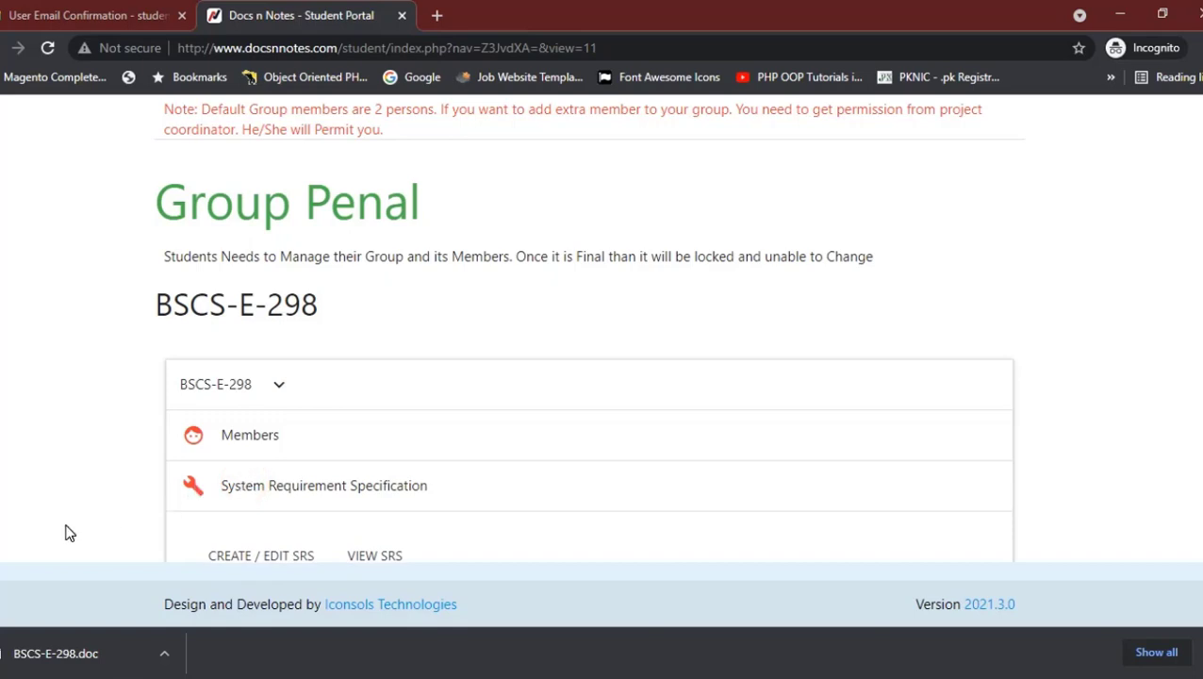
scroll(67, 533, down, 1)
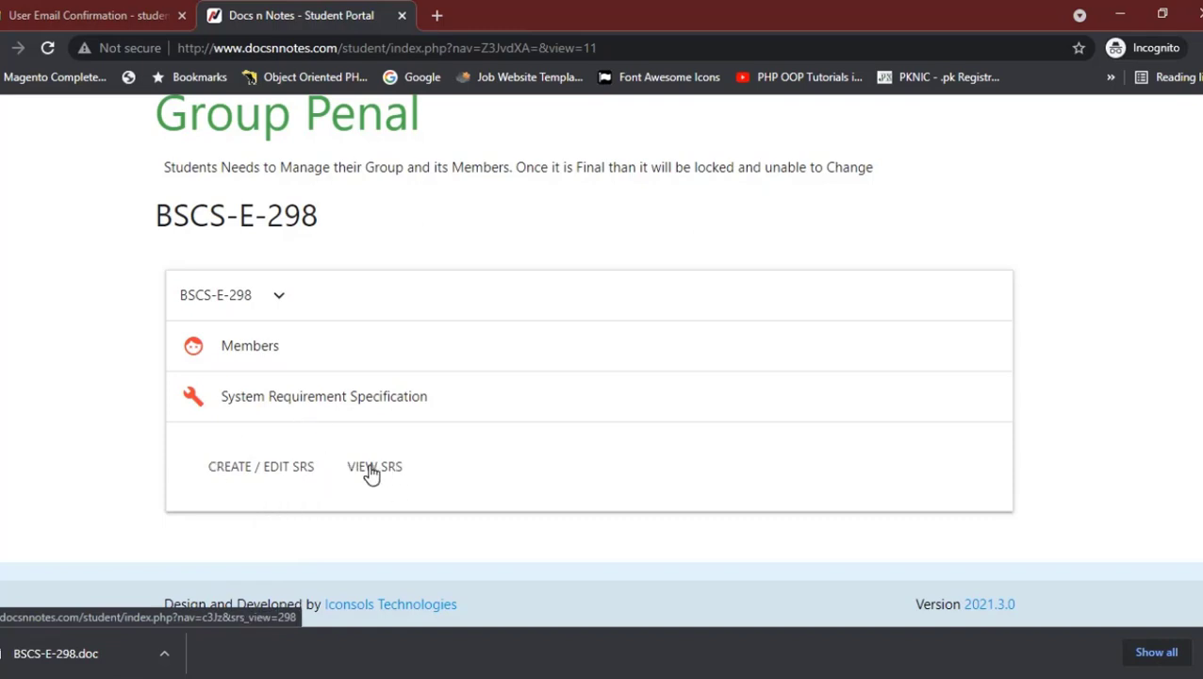
click(311, 348)
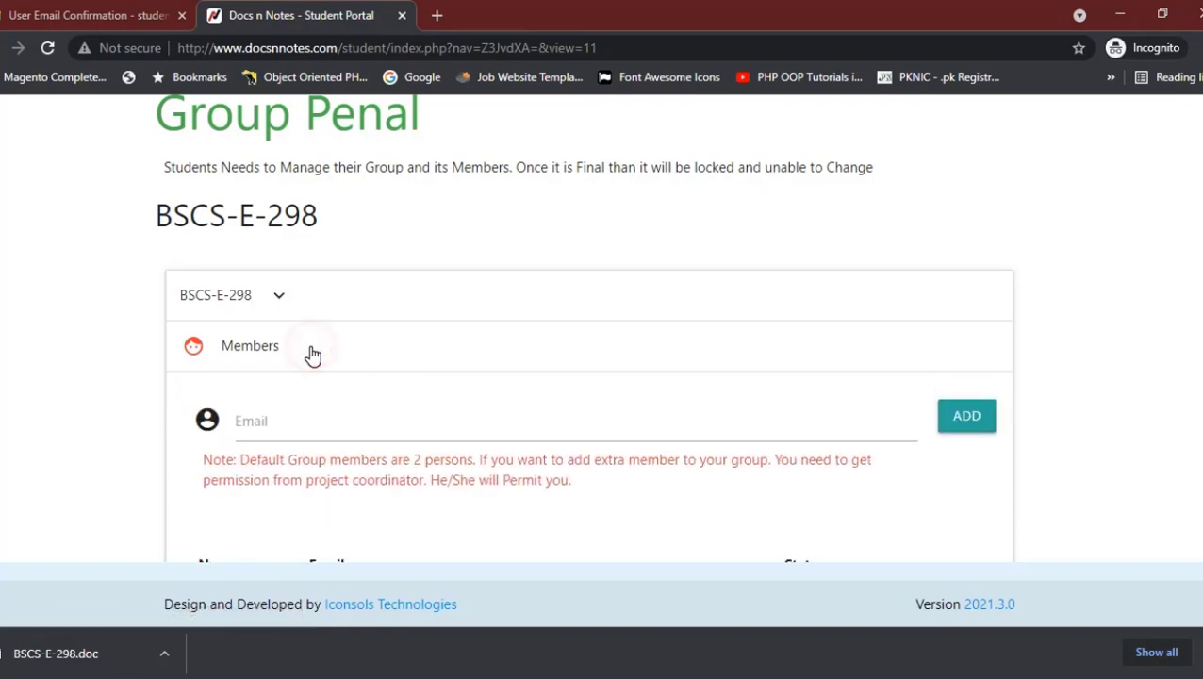
Step: Review the member table and the extra-member note of group BSCS-E-298, and collapse the Members section
scroll(317, 484, down, 3)
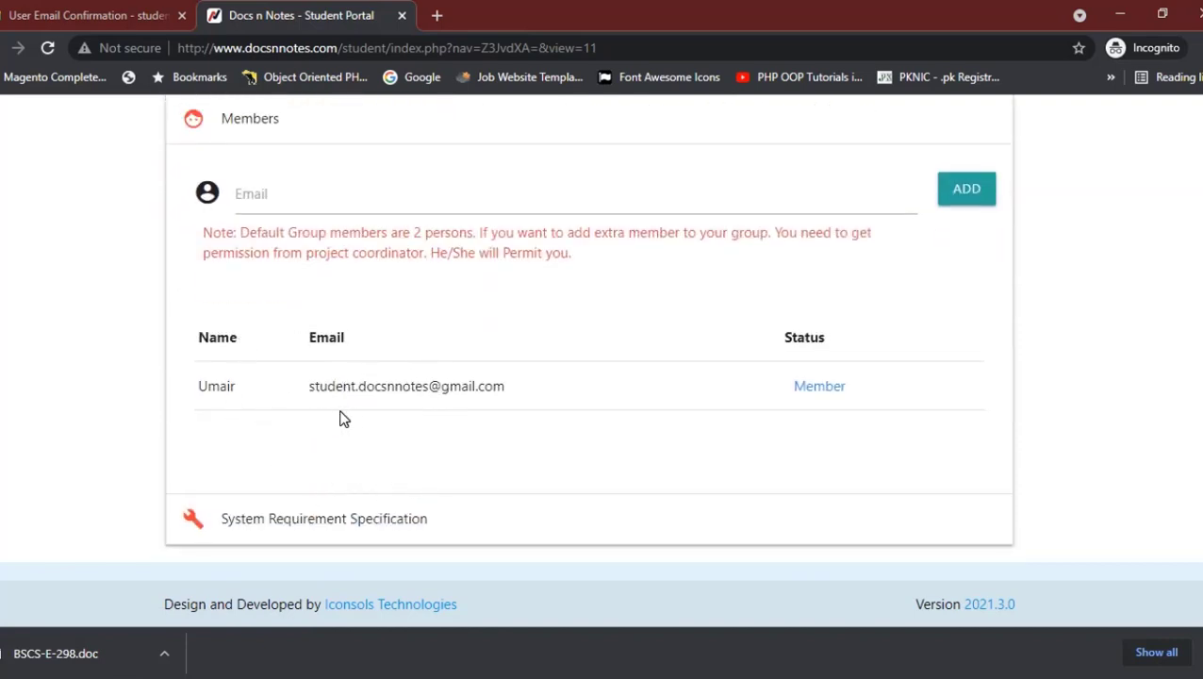
scroll(342, 453, up, 1)
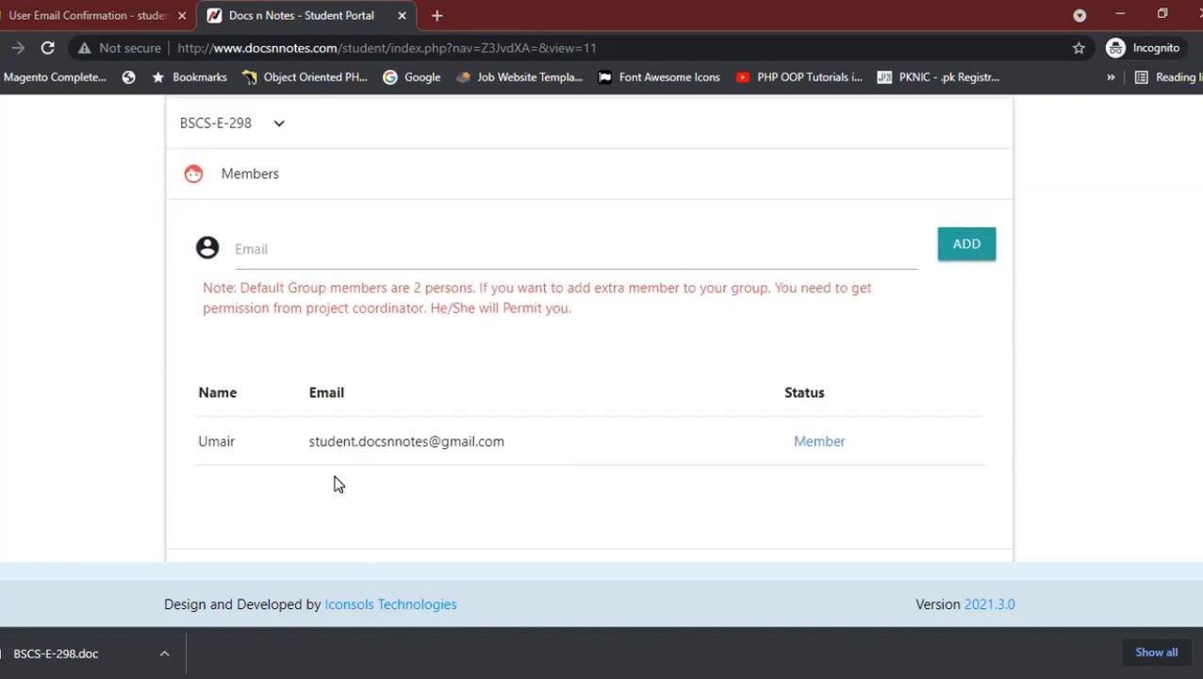
click(311, 176)
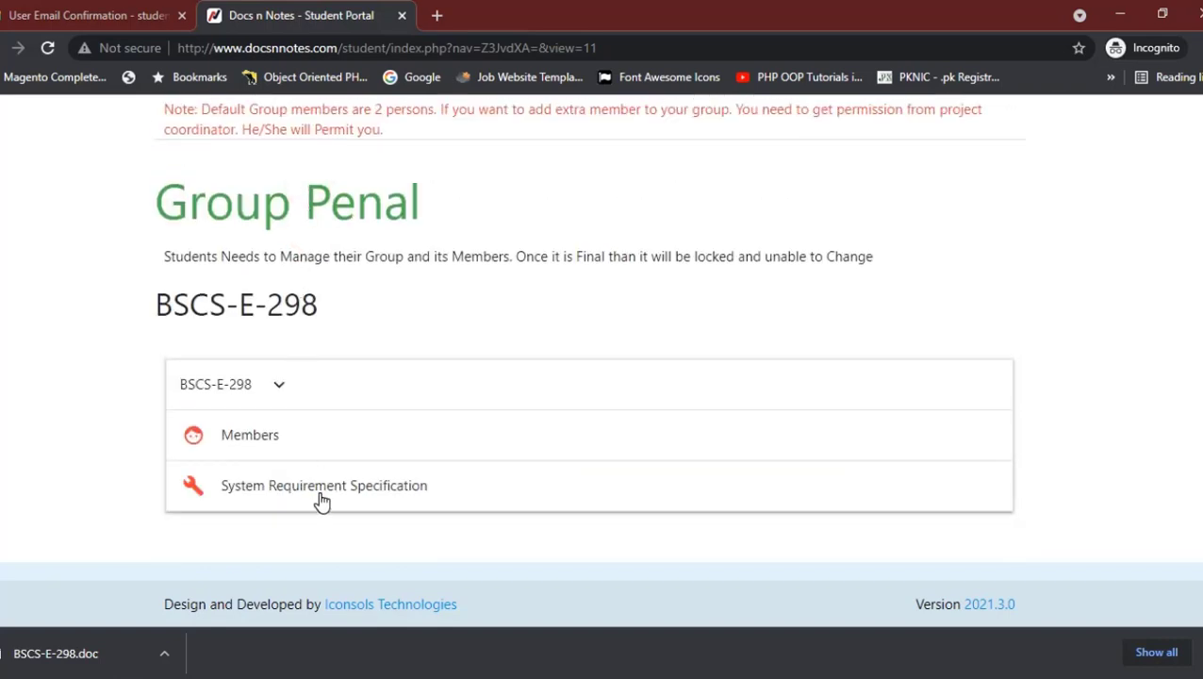
Step: Reopen the Members section to view its add-member form, collapse it again and return to the Final Year Project heading
click(294, 434)
scroll(290, 424, down, 3)
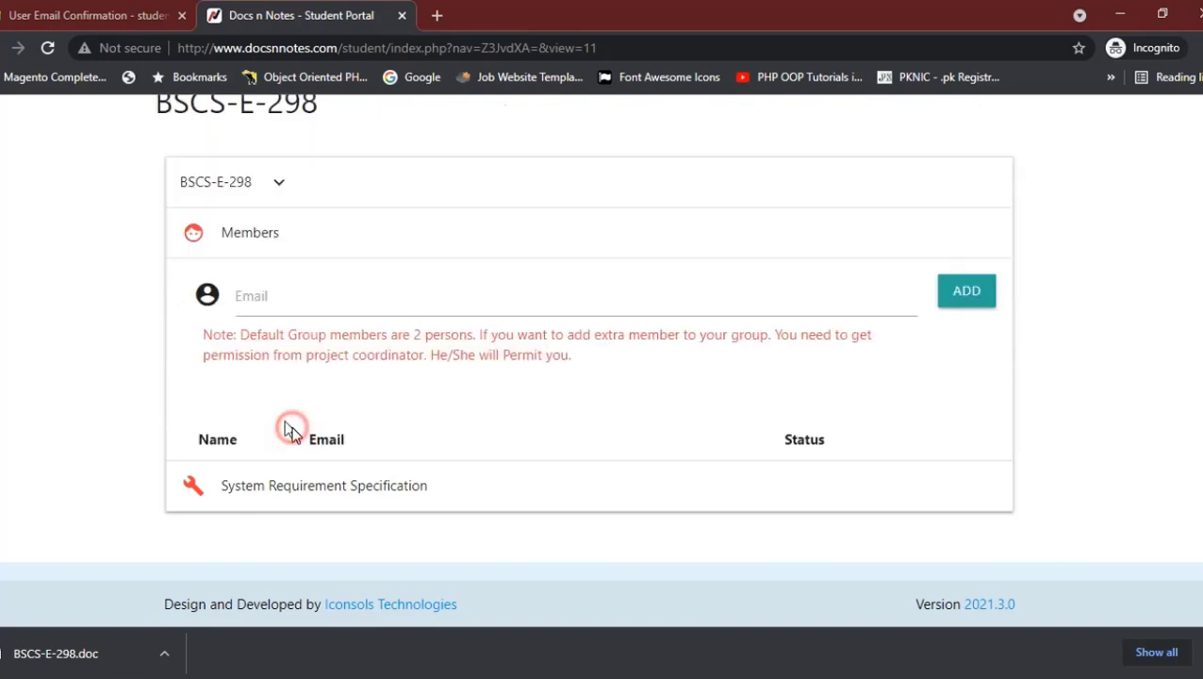
click(418, 188)
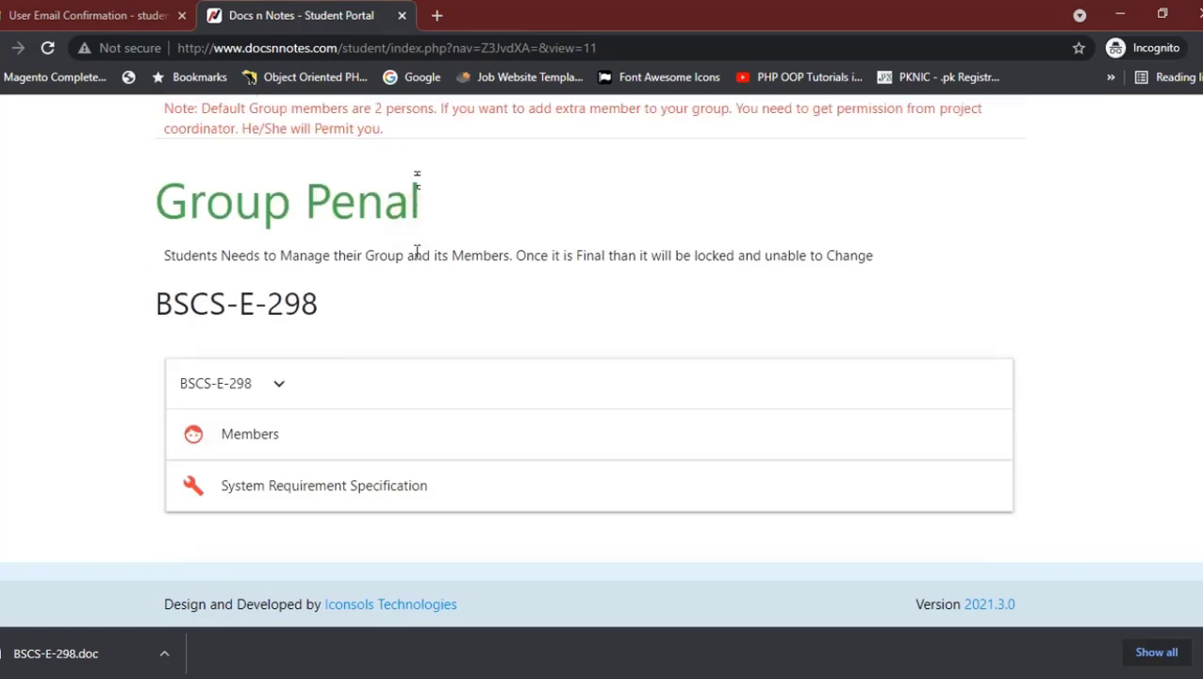
scroll(404, 327, up, 2)
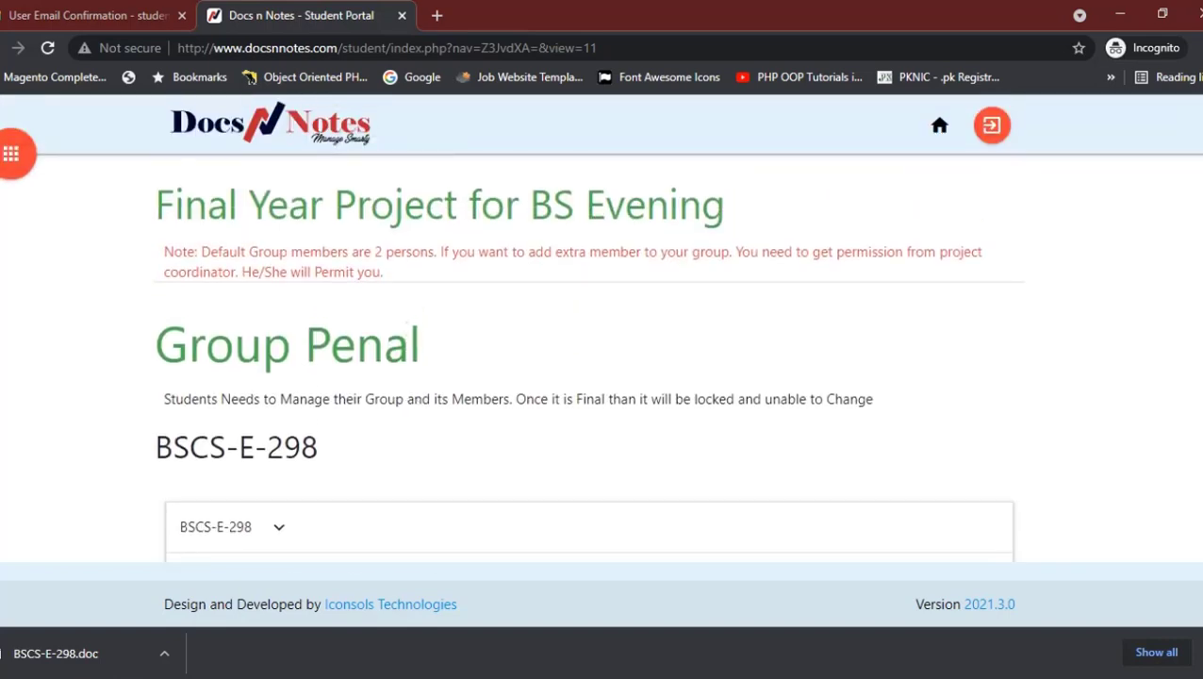